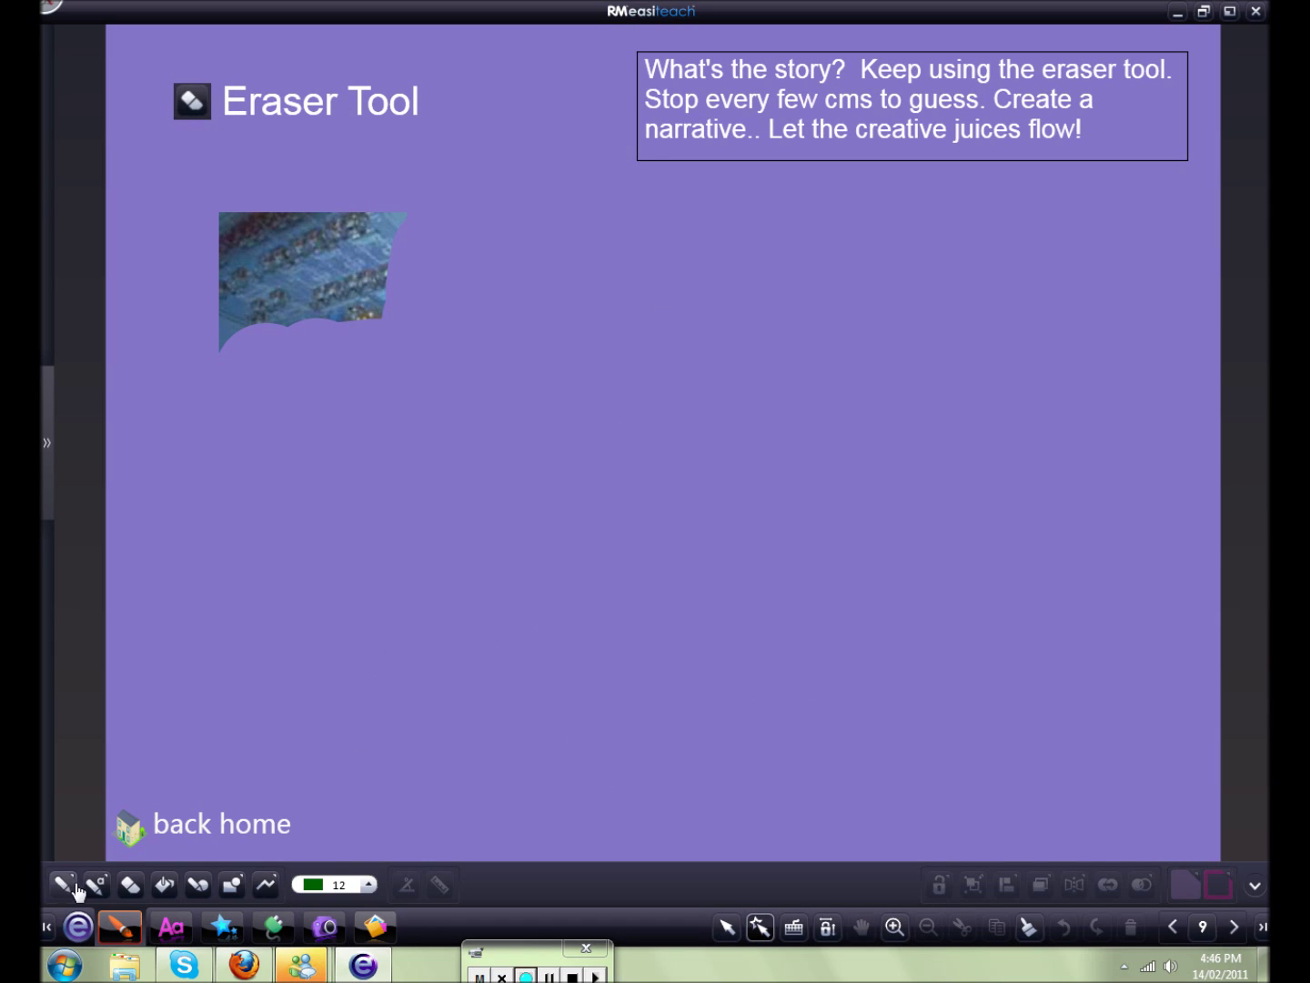
Go back from the Eraser Tool page to The Drawing Toolbar overview with 'back home'.
{"action": "left_click", "coordinate": [194, 824]}
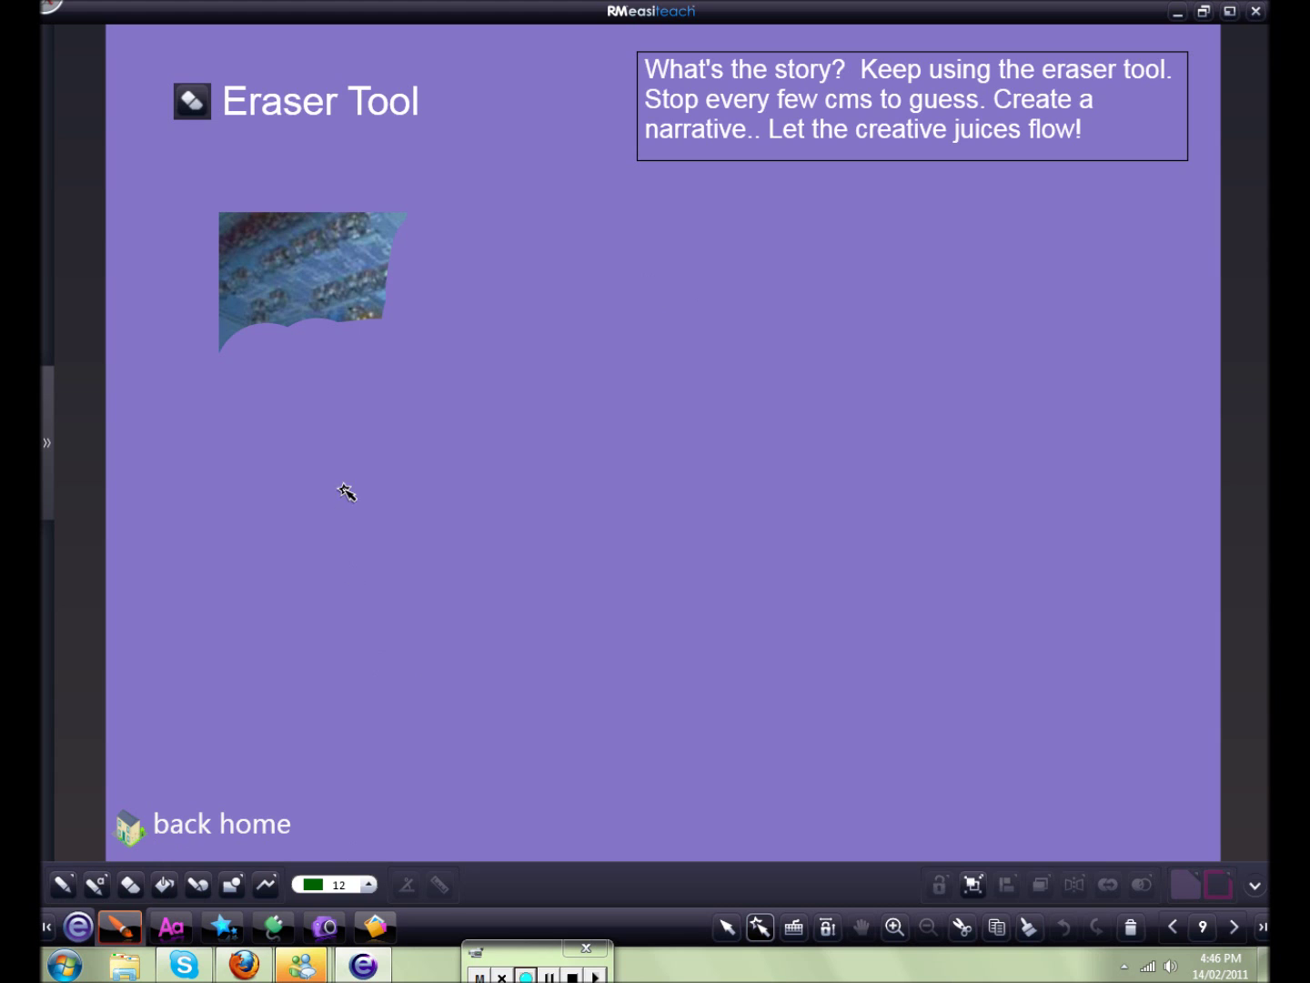
Open The Highlighter page and erase its pink strokes, including under 'Use this tool!'.
{"action": "left_click", "coordinate": [425, 413]}
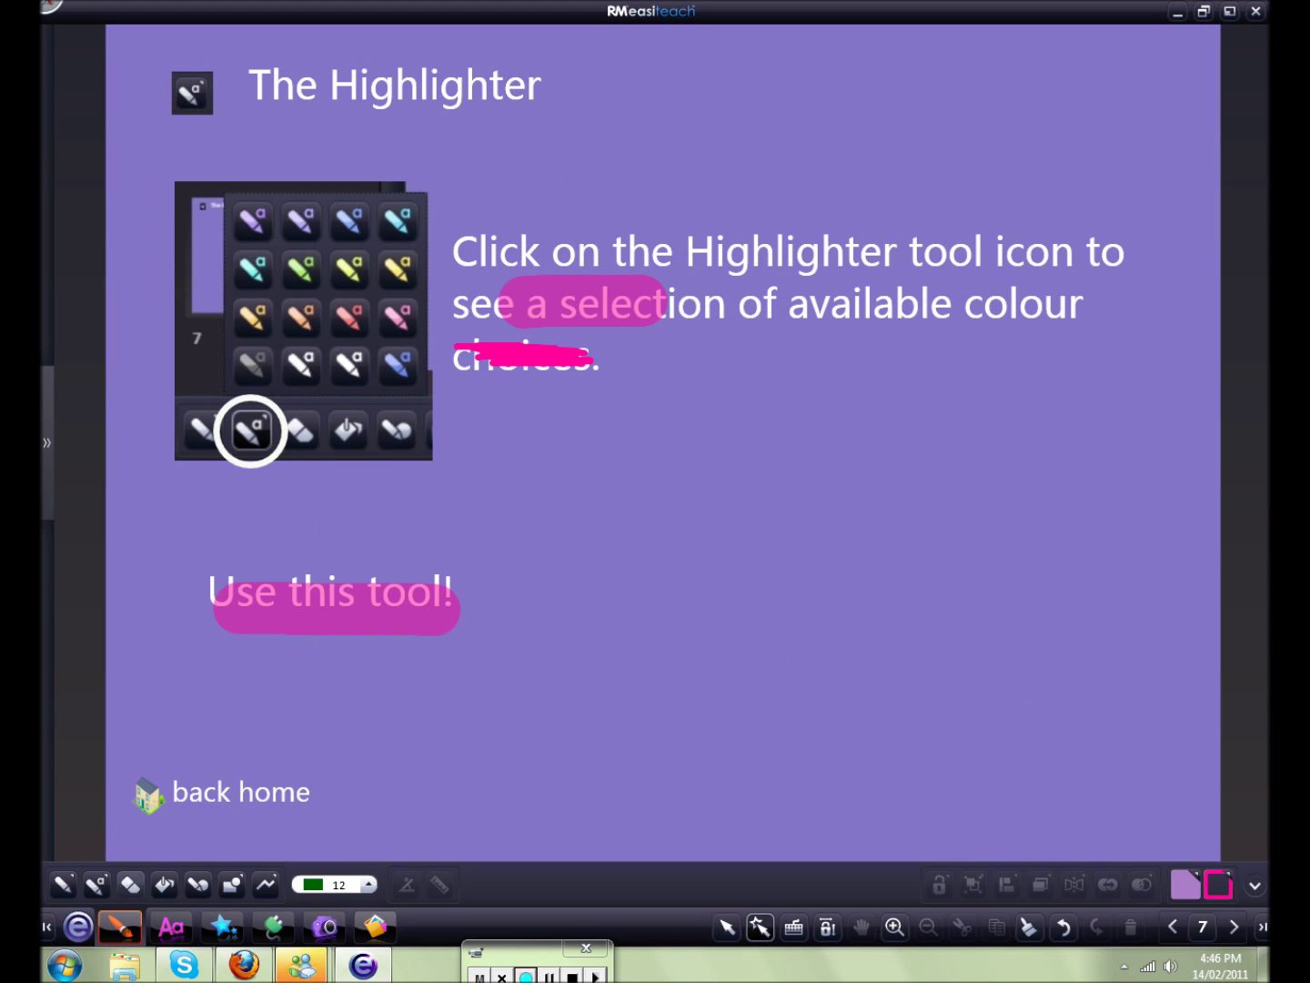
{"action": "left_click", "coordinate": [130, 886]}
{"action": "left_click", "coordinate": [613, 303]}
{"action": "mouse_move", "coordinate": [612, 304]}
{"action": "left_mouse_down"}
{"action": "mouse_move", "coordinate": [483, 353]}
{"action": "mouse_move", "coordinate": [596, 357]}
{"action": "left_mouse_up"}
{"action": "mouse_move", "coordinate": [218, 608]}
{"action": "left_mouse_down"}
{"action": "mouse_move", "coordinate": [298, 583]}
{"action": "mouse_move", "coordinate": [258, 588]}
{"action": "left_mouse_up"}
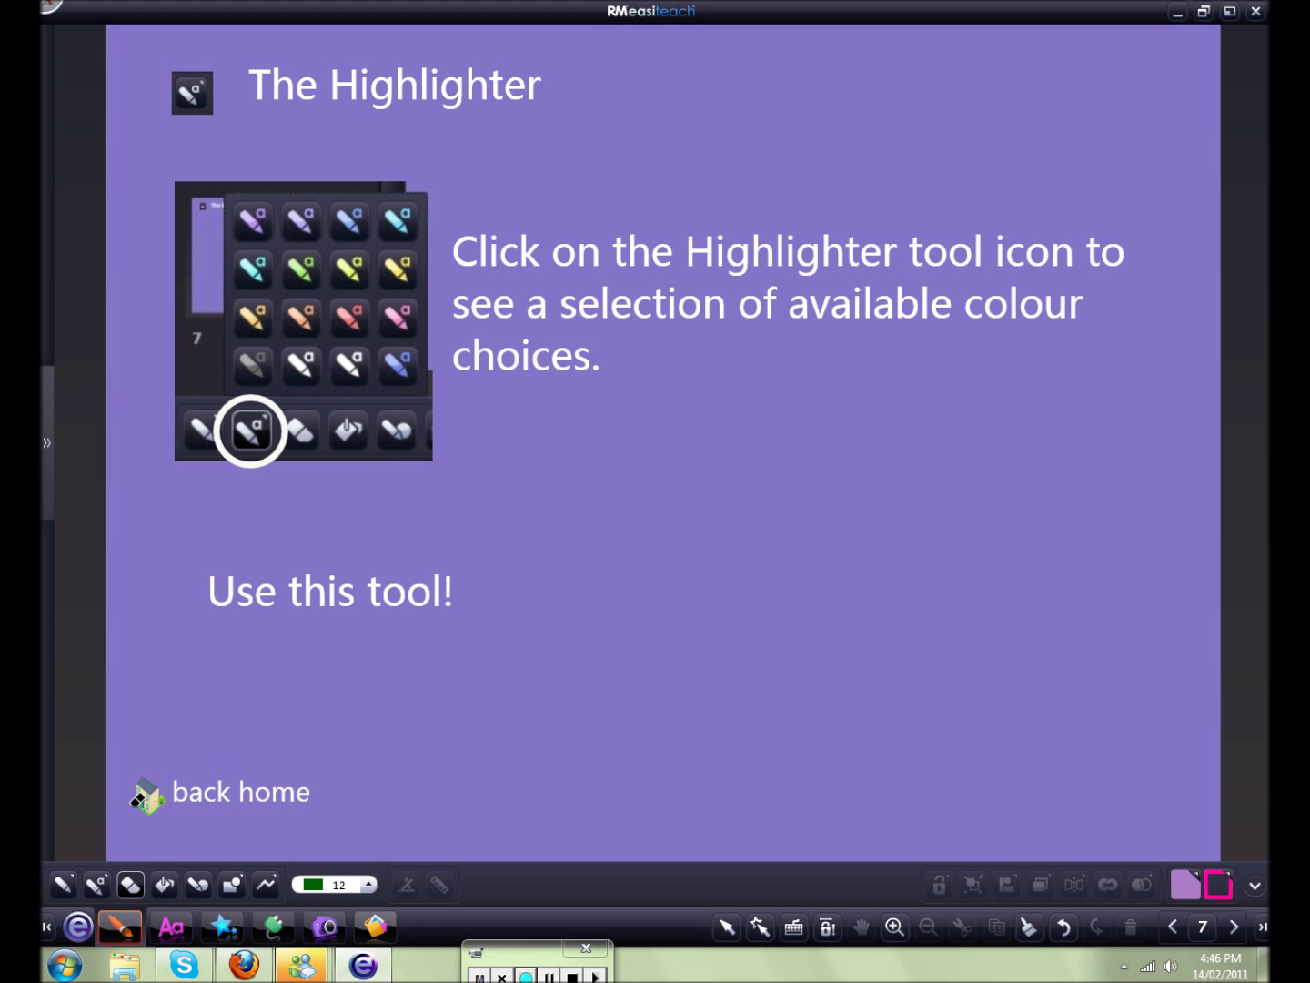
{"action": "left_click", "coordinate": [758, 927]}
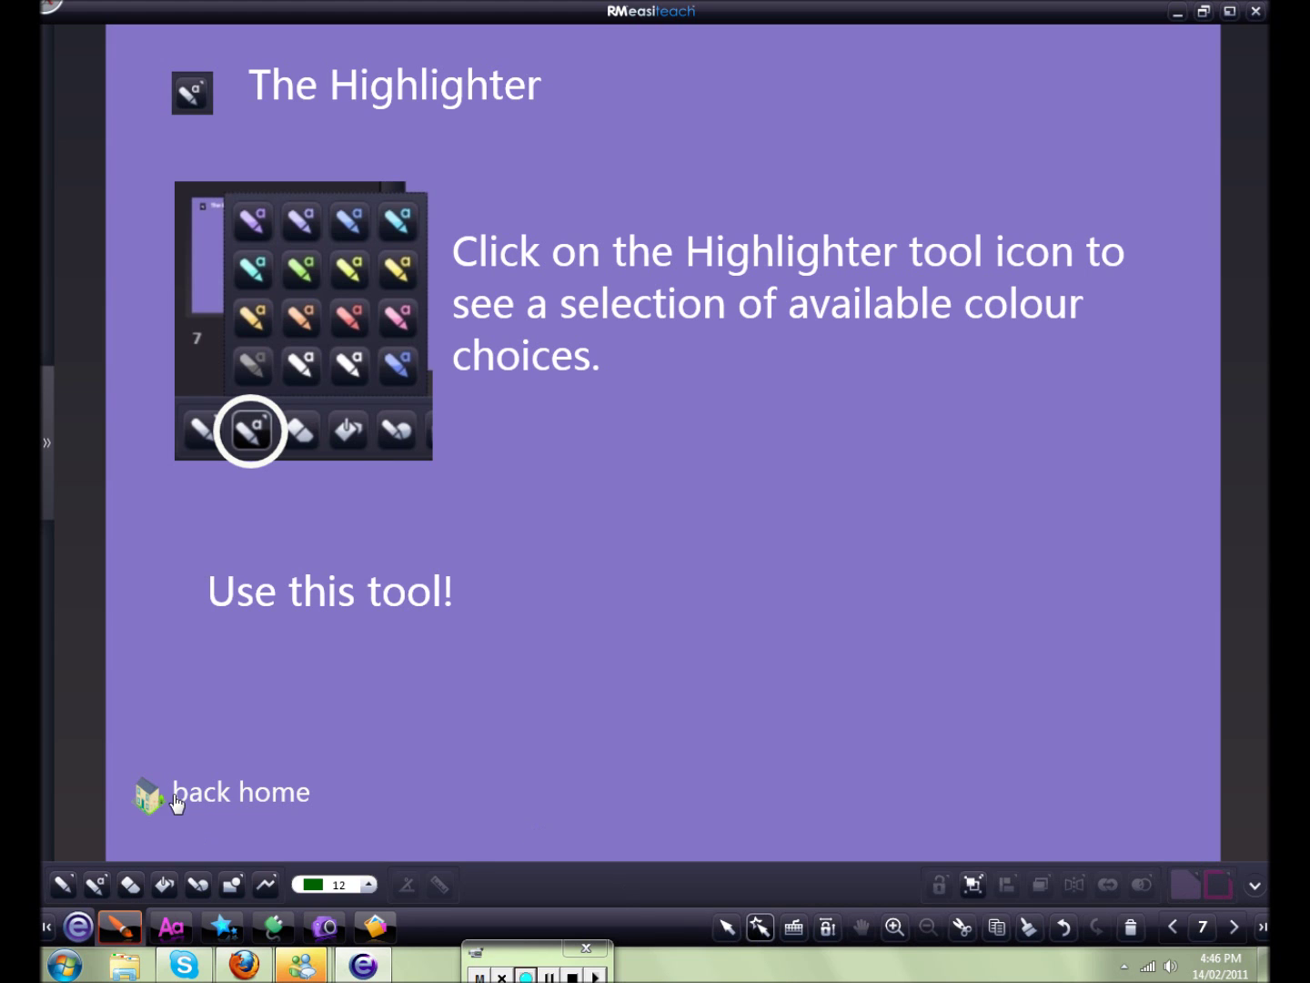
Open the Eraser Tool page and draw a blue-violet pen loop over the photo.
{"action": "left_click", "coordinate": [151, 793]}
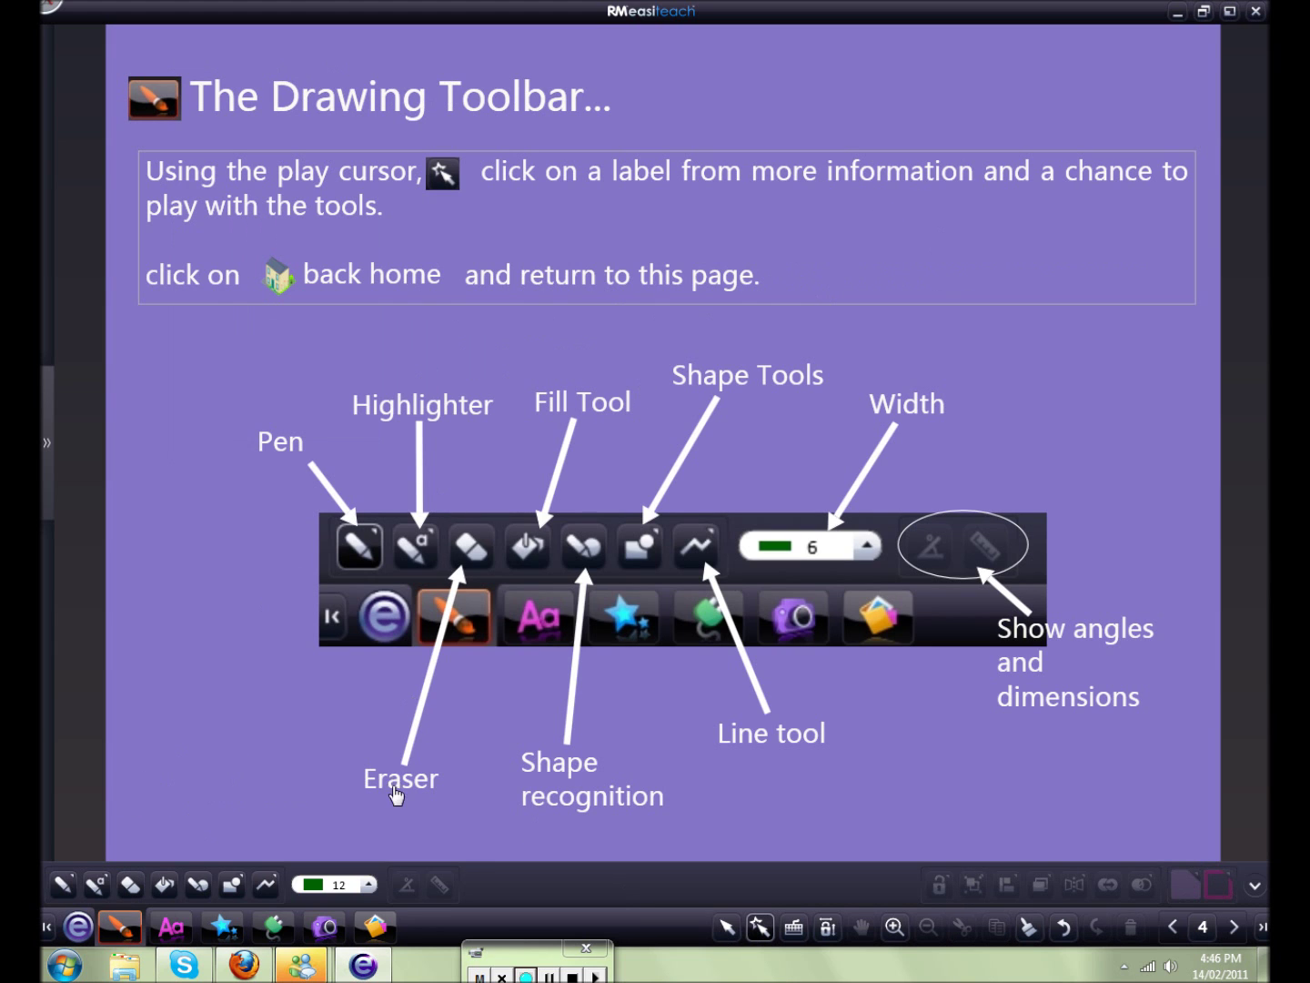
{"action": "left_click", "coordinate": [537, 791]}
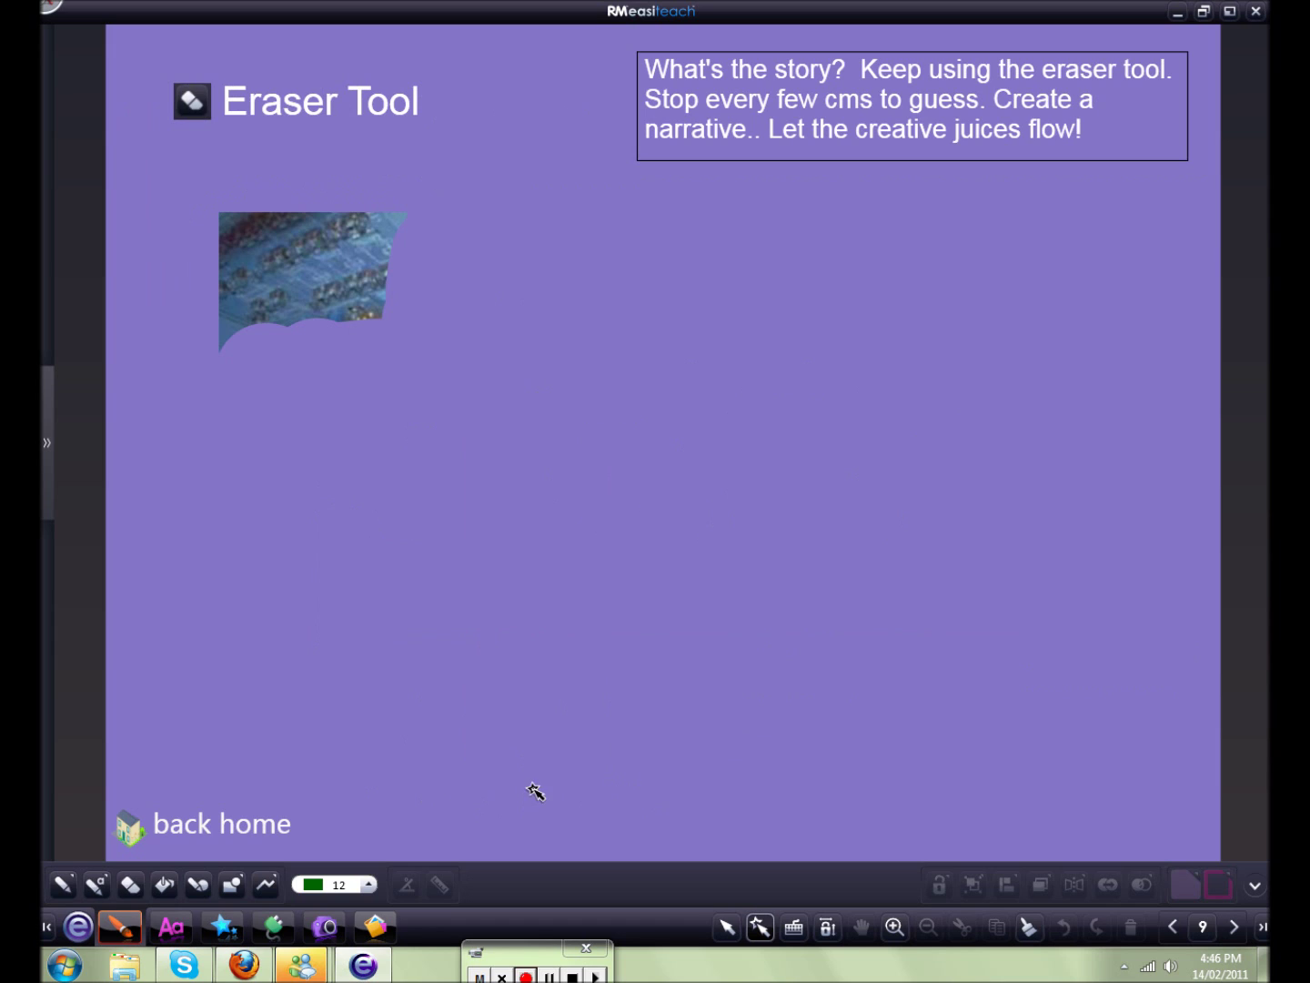
{"action": "left_click", "coordinate": [143, 885]}
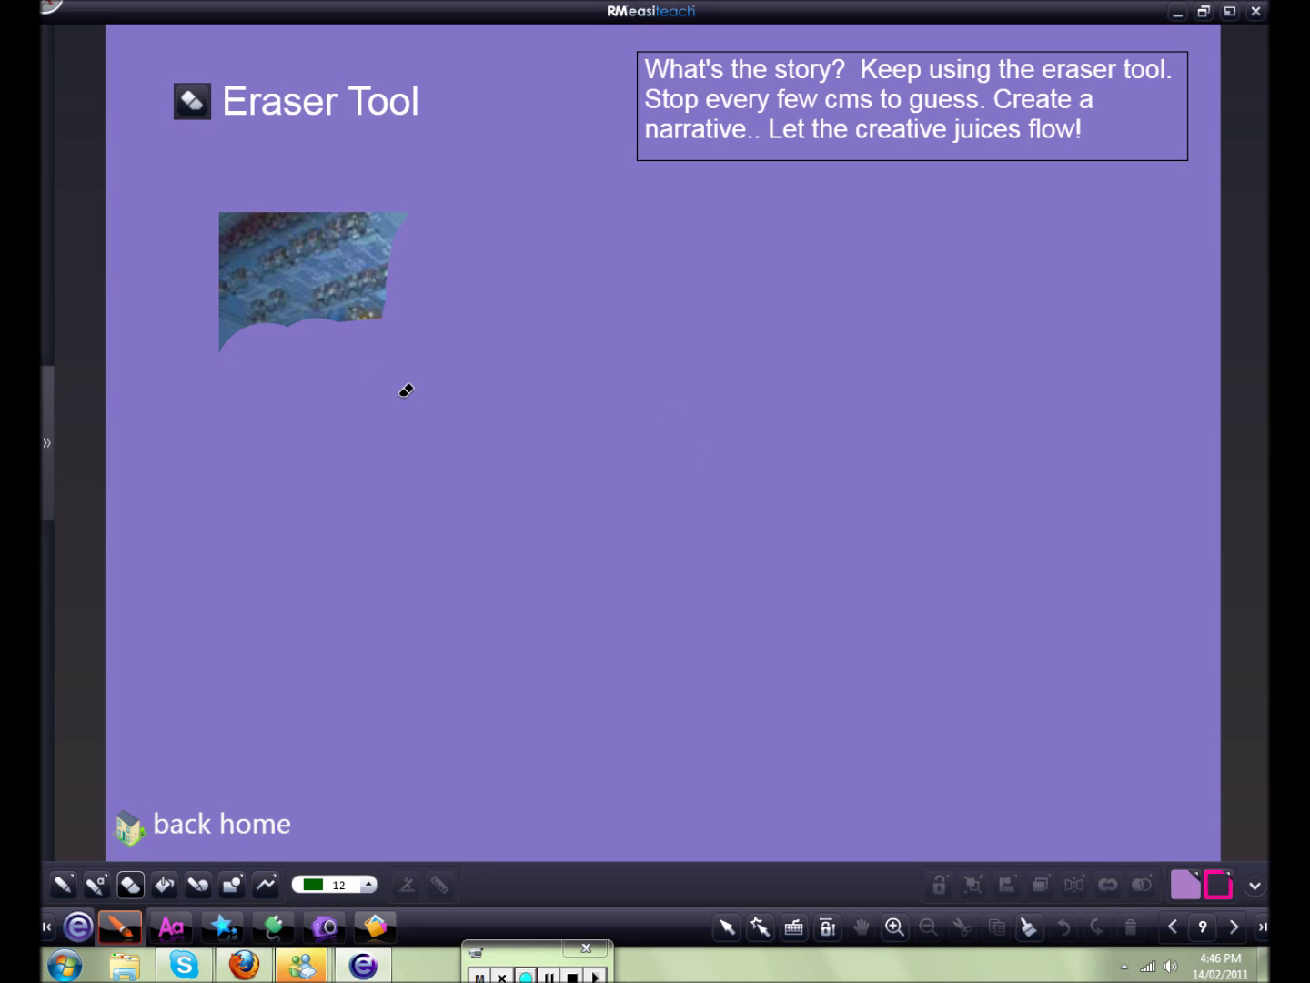
{"action": "left_click", "coordinate": [63, 884]}
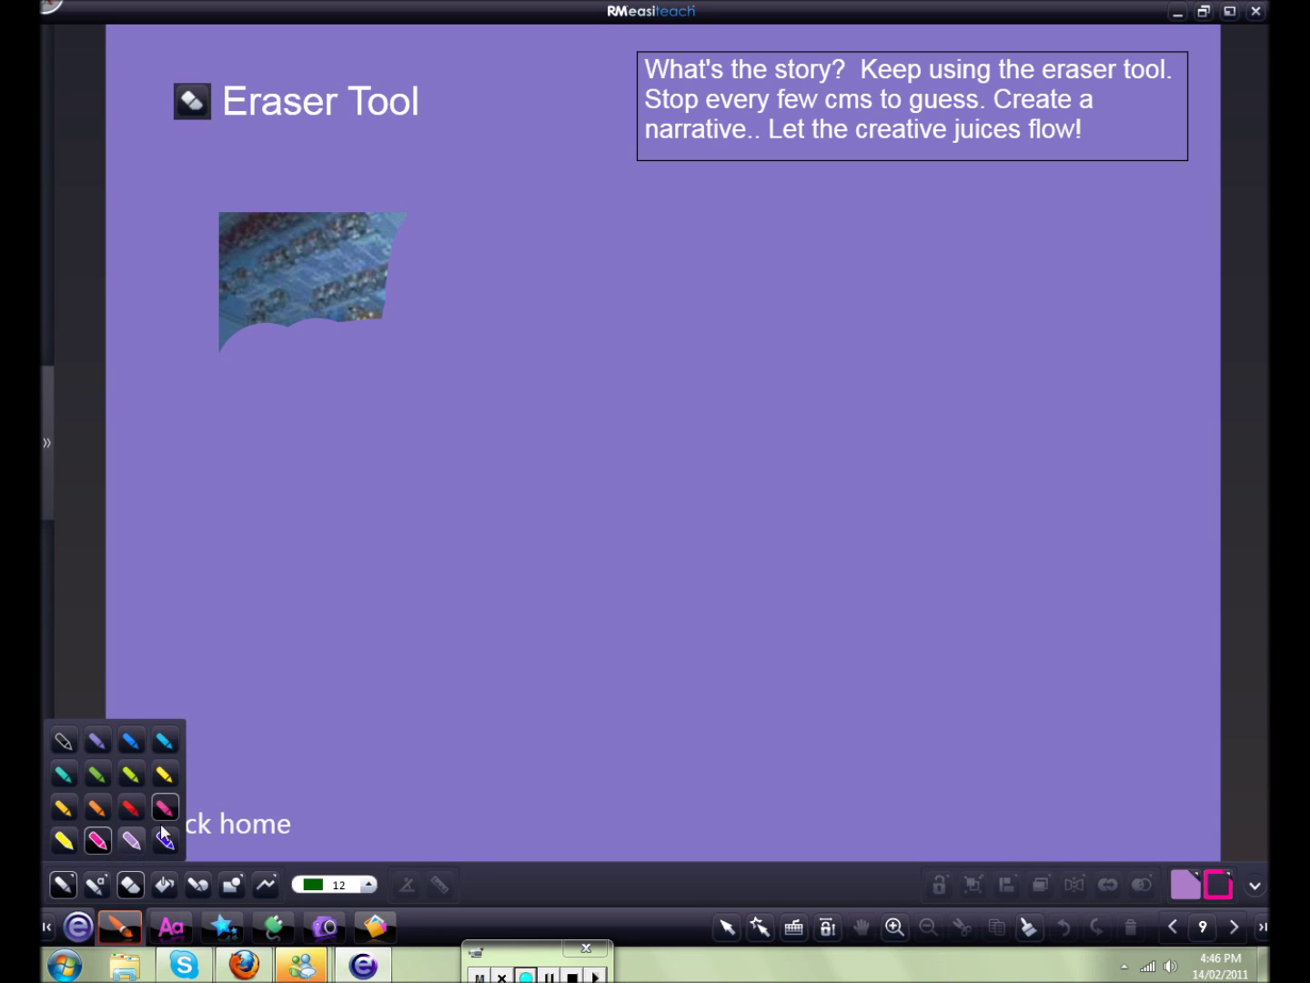
{"action": "left_click", "coordinate": [162, 845]}
{"action": "mouse_move", "coordinate": [389, 308]}
{"action": "left_mouse_down"}
{"action": "mouse_move", "coordinate": [290, 304]}
{"action": "mouse_move", "coordinate": [320, 299]}
{"action": "left_mouse_up"}
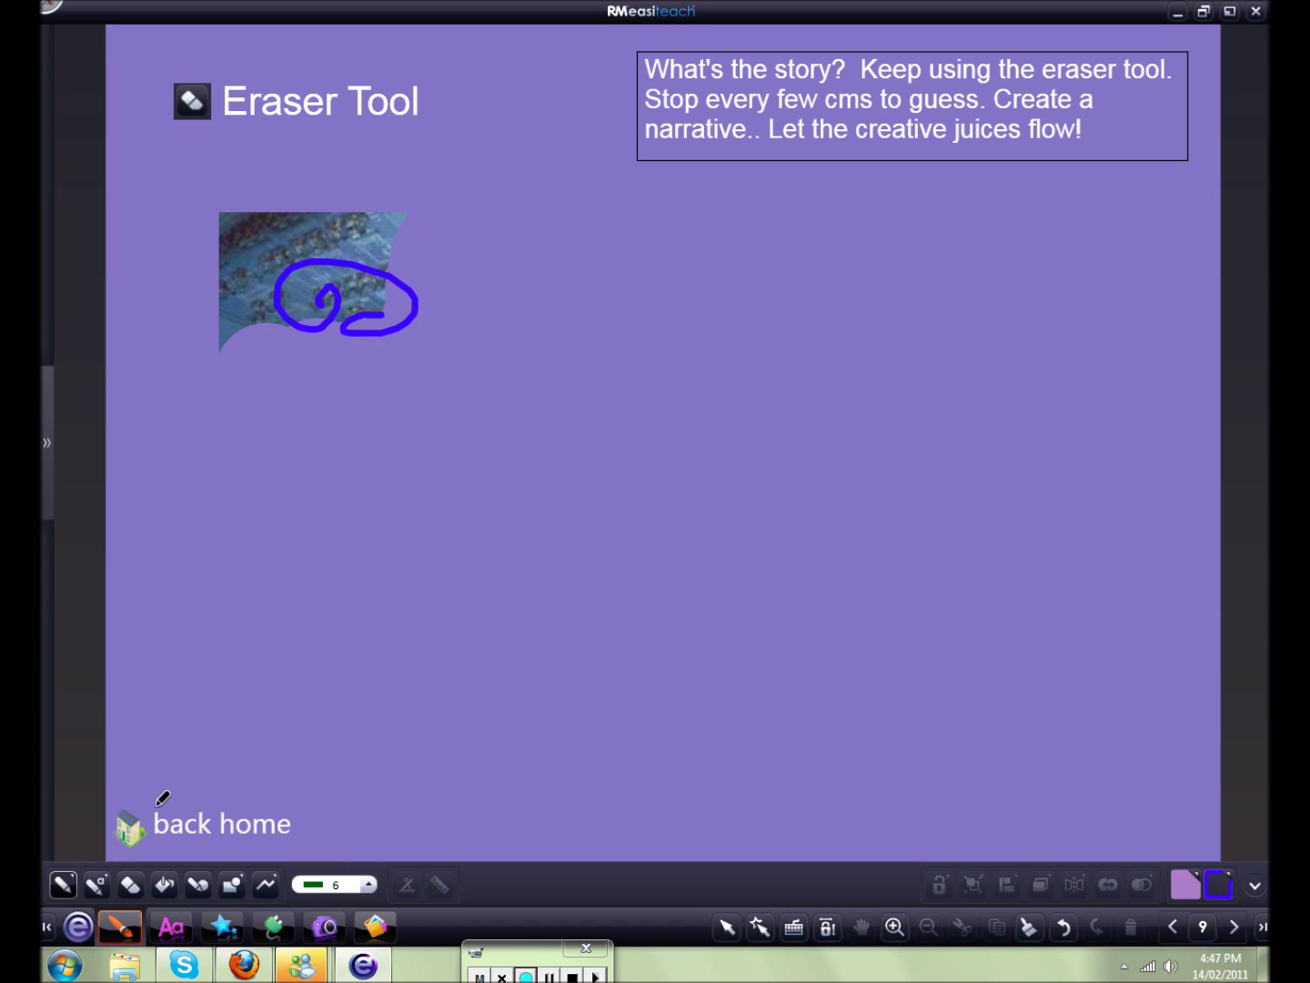
Paint broad purple strokes at pen width 96 over most of the photo.
{"action": "left_click", "coordinate": [76, 894]}
{"action": "left_click", "coordinate": [99, 739]}
{"action": "left_click", "coordinate": [369, 890]}
{"action": "left_click", "coordinate": [314, 815]}
{"action": "mouse_move", "coordinate": [427, 383]}
{"action": "left_mouse_down"}
{"action": "mouse_move", "coordinate": [373, 255]}
{"action": "mouse_move", "coordinate": [394, 269]}
{"action": "mouse_move", "coordinate": [322, 328]}
{"action": "mouse_move", "coordinate": [273, 403]}
{"action": "mouse_move", "coordinate": [452, 473]}
{"action": "left_mouse_up"}
{"action": "left_click_drag", "start_coordinate": [593, 367], "coordinate": [474, 299]}
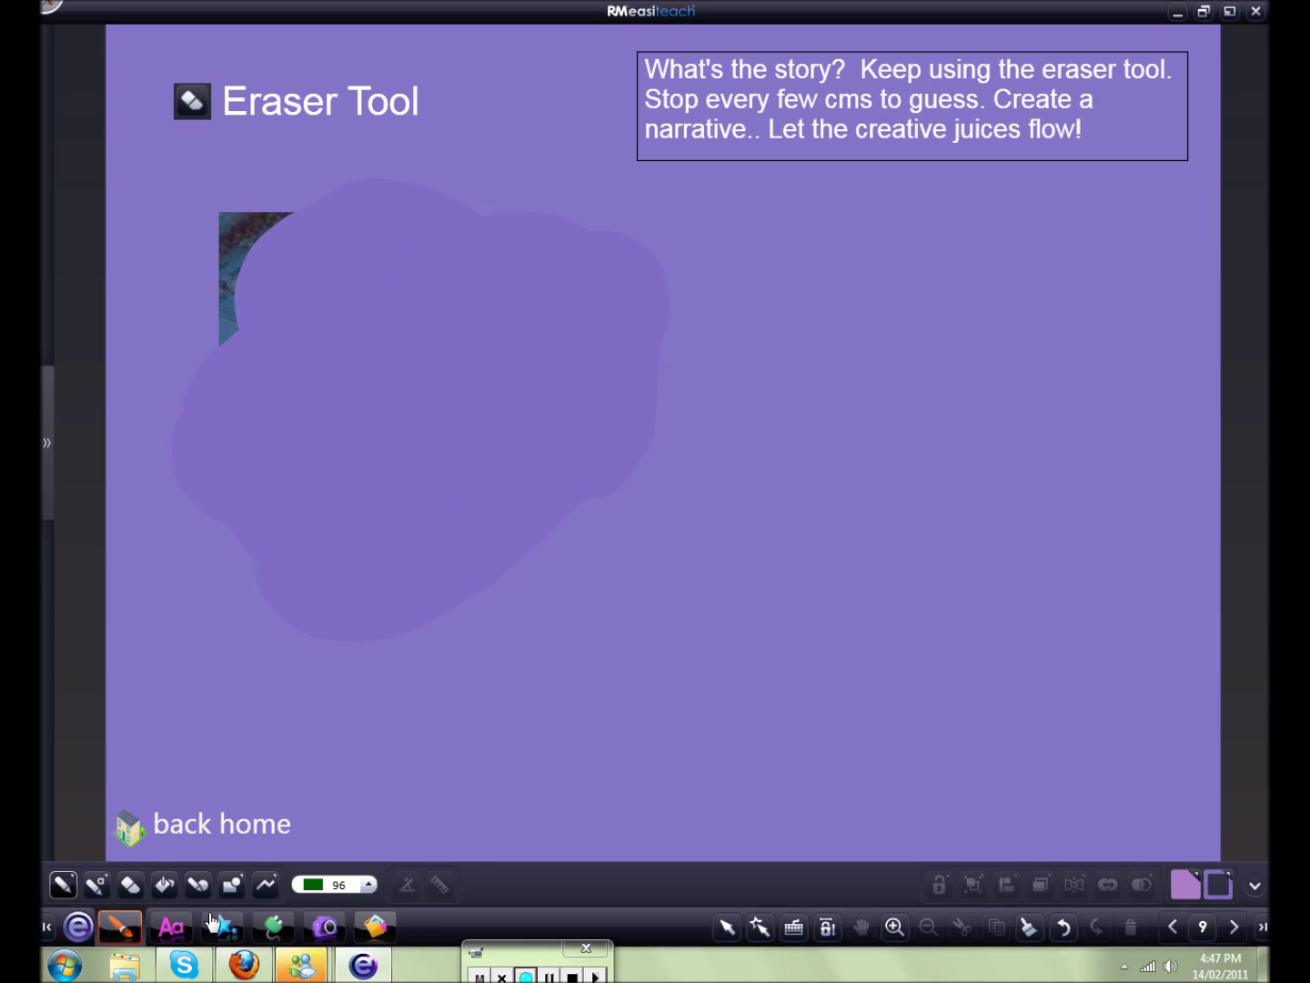
Erase the purple paint to reveal the astronauts and cockpit control panels.
{"action": "left_click", "coordinate": [130, 884]}
{"action": "mouse_move", "coordinate": [574, 376]}
{"action": "left_mouse_down"}
{"action": "mouse_move", "coordinate": [588, 346]}
{"action": "mouse_move", "coordinate": [546, 409]}
{"action": "left_mouse_up"}
{"action": "left_click_drag", "start_coordinate": [691, 477], "coordinate": [665, 476]}
{"action": "left_click_drag", "start_coordinate": [732, 284], "coordinate": [696, 310]}
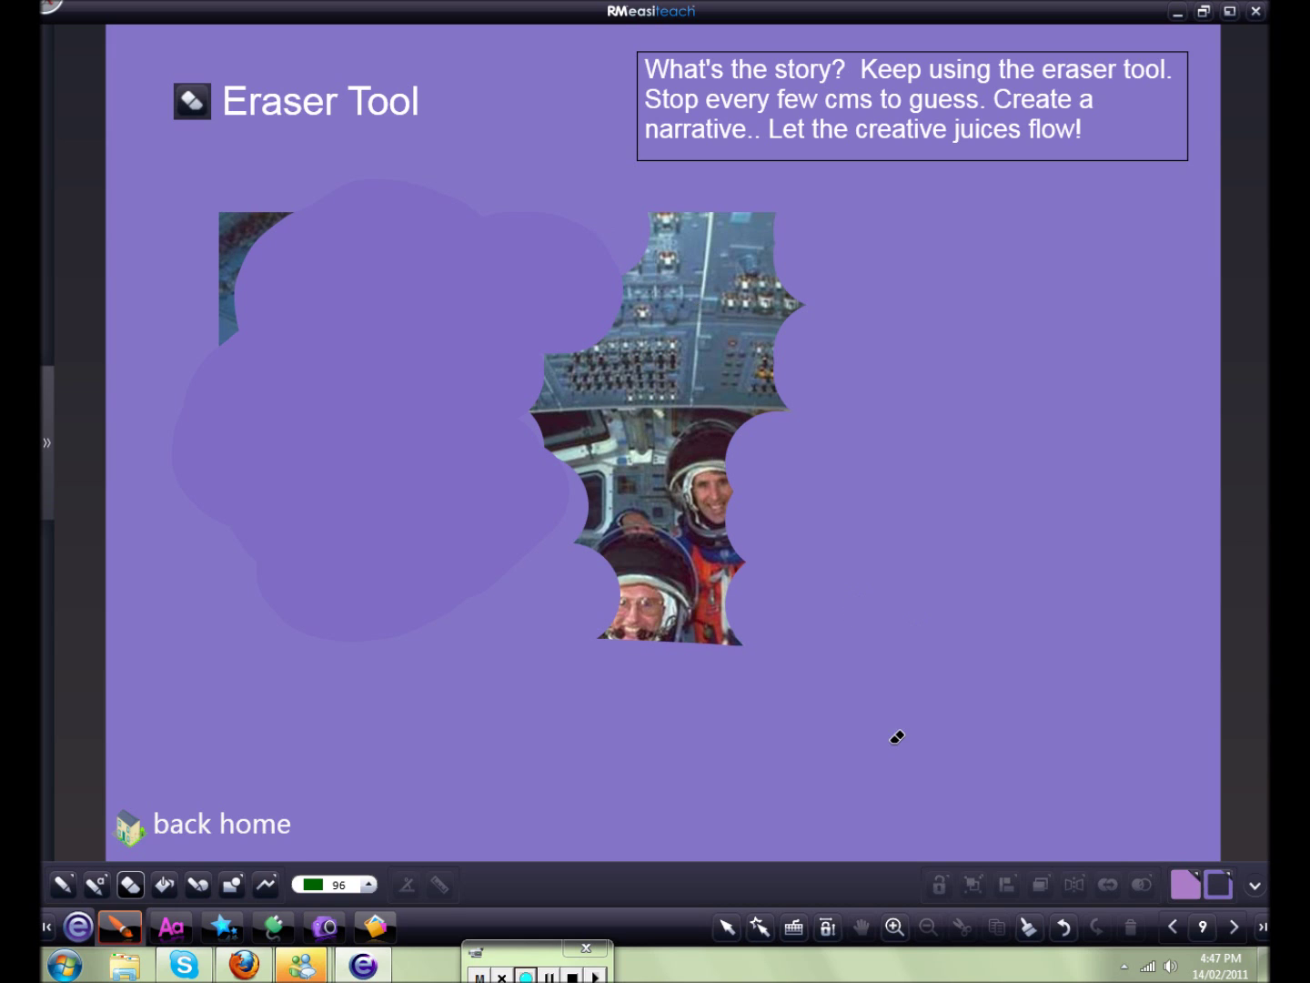
{"action": "mouse_move", "coordinate": [430, 275]}
{"action": "left_mouse_down"}
{"action": "mouse_move", "coordinate": [319, 243]}
{"action": "mouse_move", "coordinate": [347, 267]}
{"action": "mouse_move", "coordinate": [330, 283]}
{"action": "mouse_move", "coordinate": [428, 332]}
{"action": "left_mouse_up"}
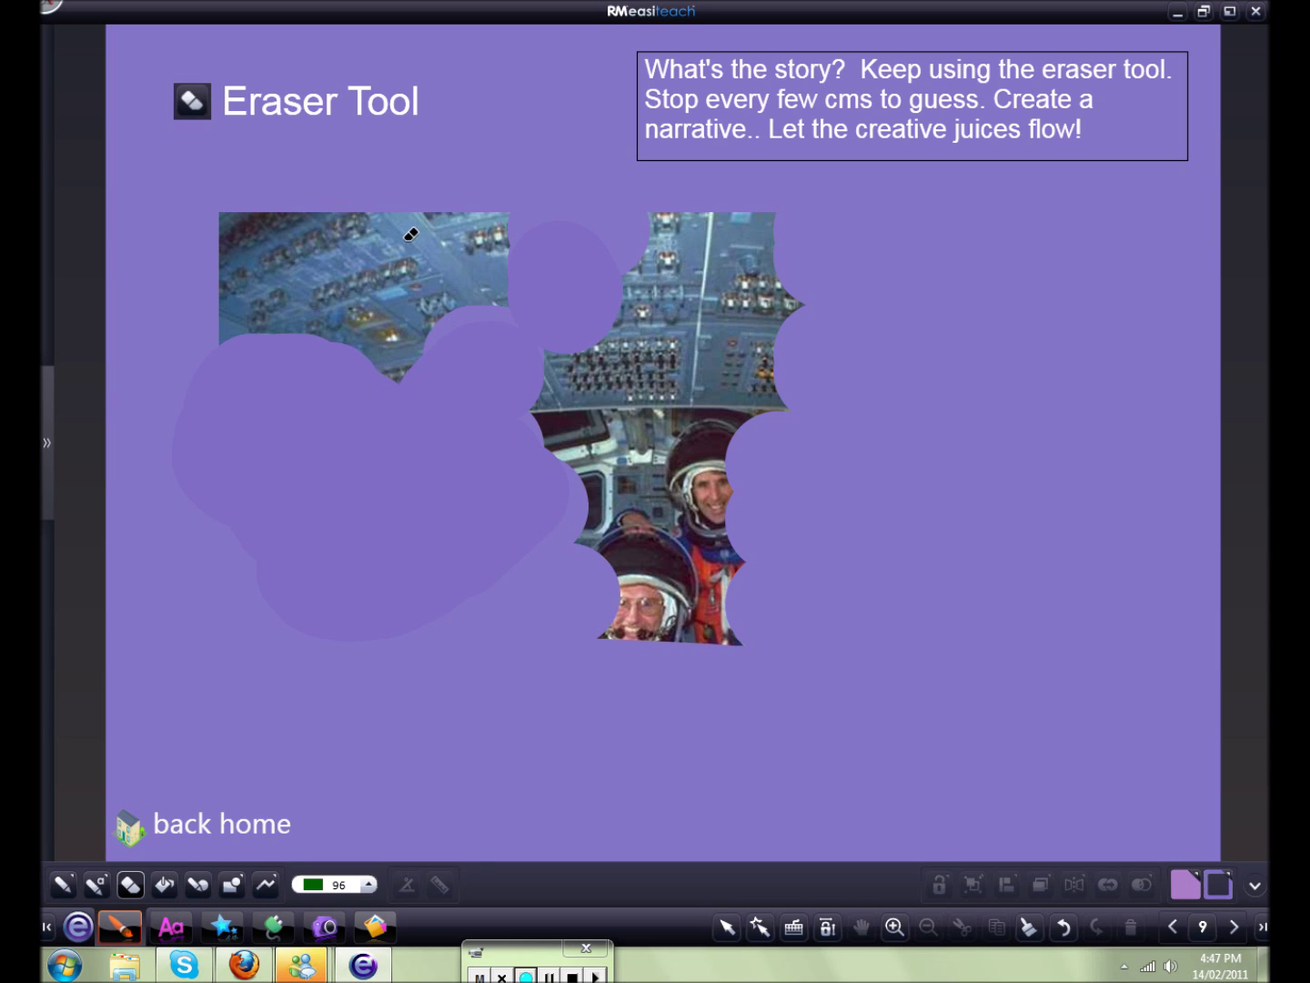
{"action": "mouse_move", "coordinate": [723, 505]}
{"action": "left_mouse_down"}
{"action": "mouse_move", "coordinate": [942, 588]}
{"action": "mouse_move", "coordinate": [955, 627]}
{"action": "mouse_move", "coordinate": [473, 674]}
{"action": "mouse_move", "coordinate": [860, 649]}
{"action": "mouse_move", "coordinate": [397, 553]}
{"action": "mouse_move", "coordinate": [650, 453]}
{"action": "mouse_move", "coordinate": [439, 345]}
{"action": "mouse_move", "coordinate": [697, 342]}
{"action": "left_mouse_up"}
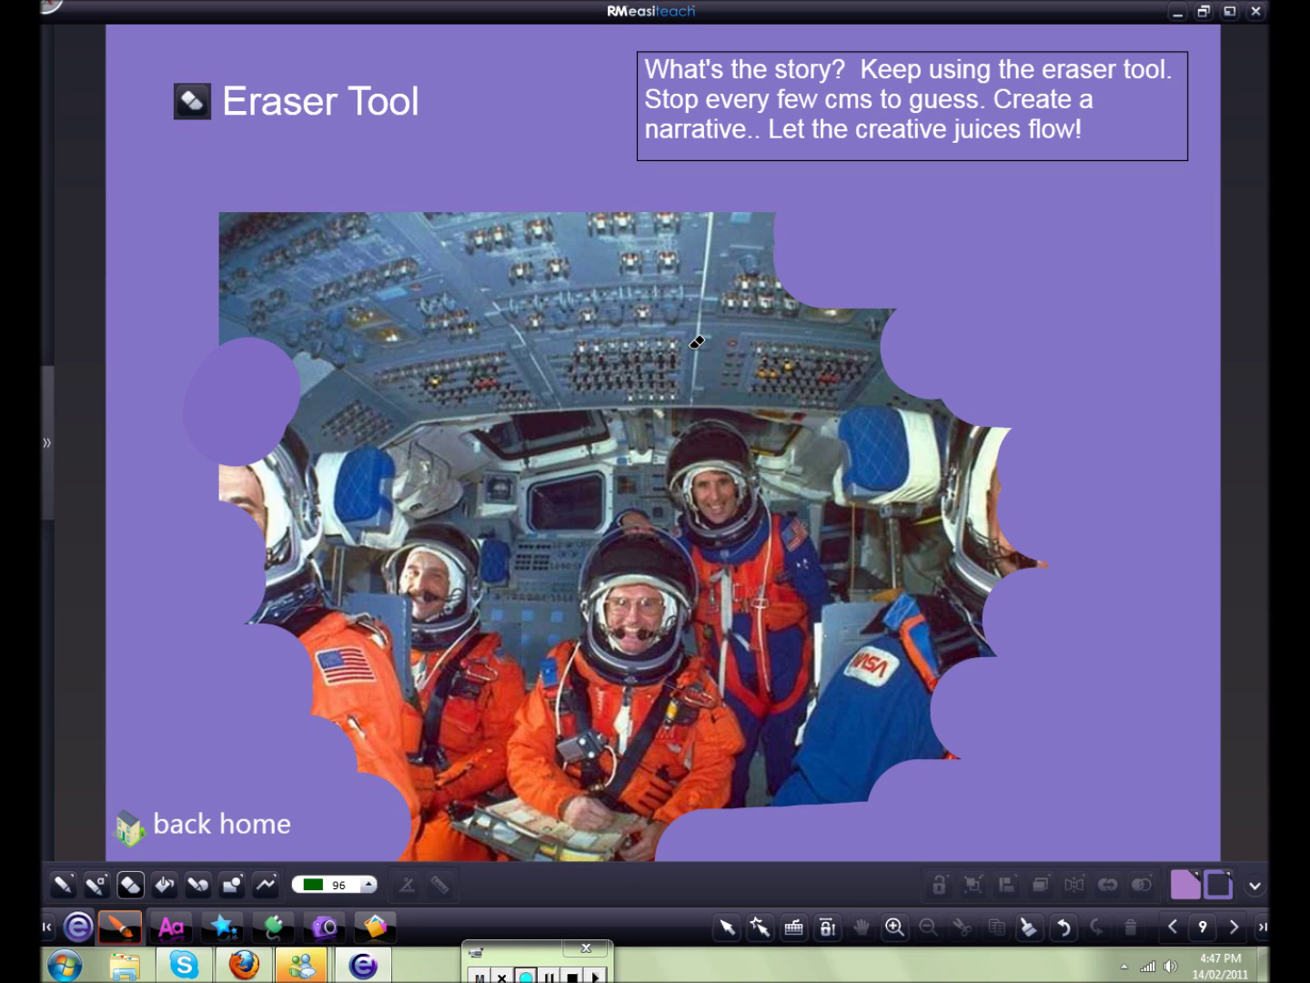
{"action": "left_click_drag", "start_coordinate": [918, 382], "coordinate": [707, 239]}
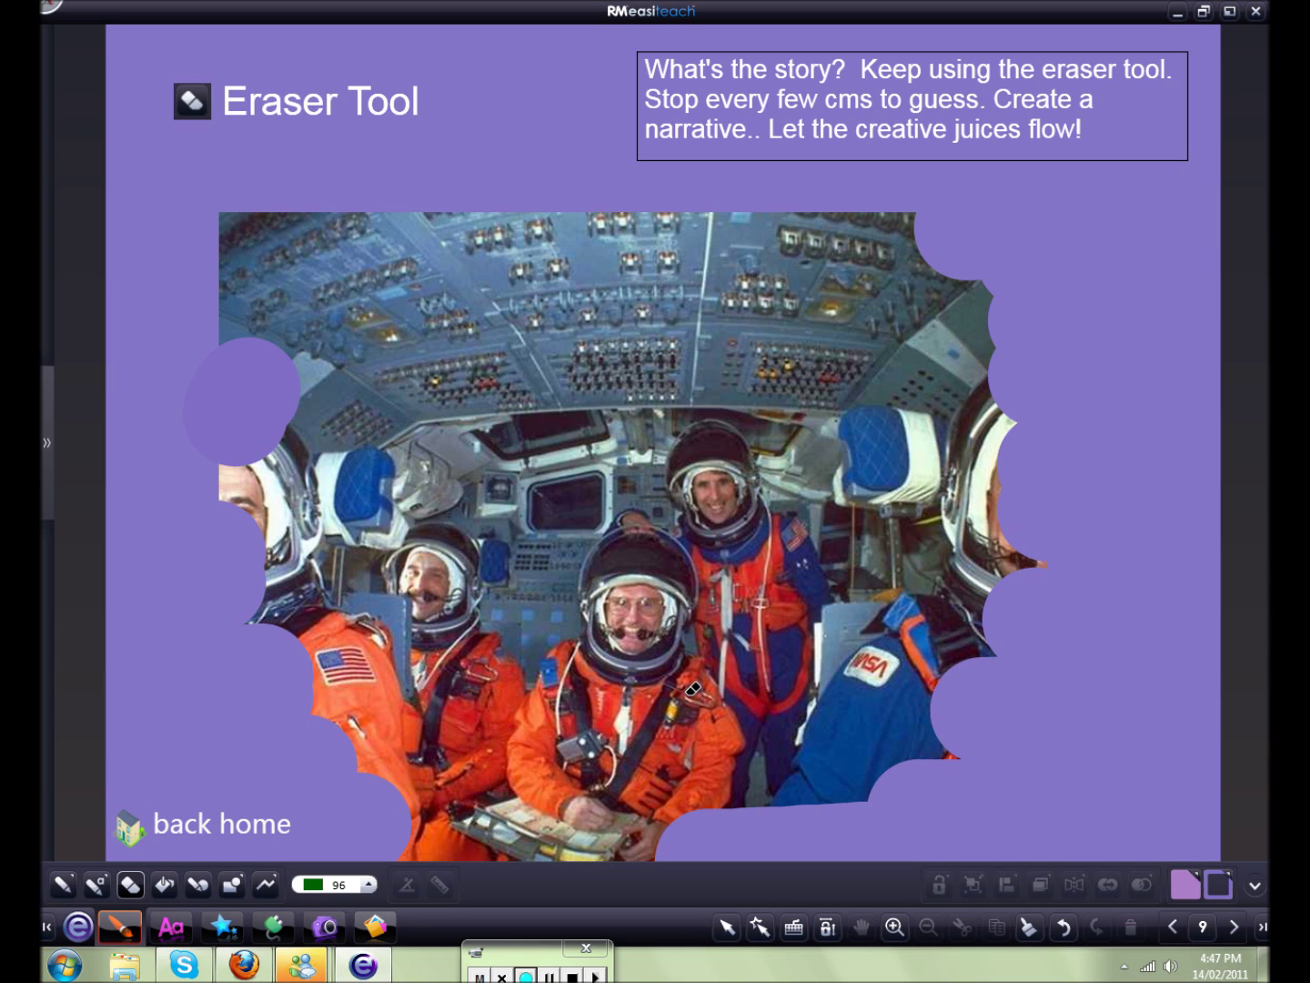
Return home, open The Fill Tool page and pick the Fill tool.
{"action": "left_click", "coordinate": [760, 926]}
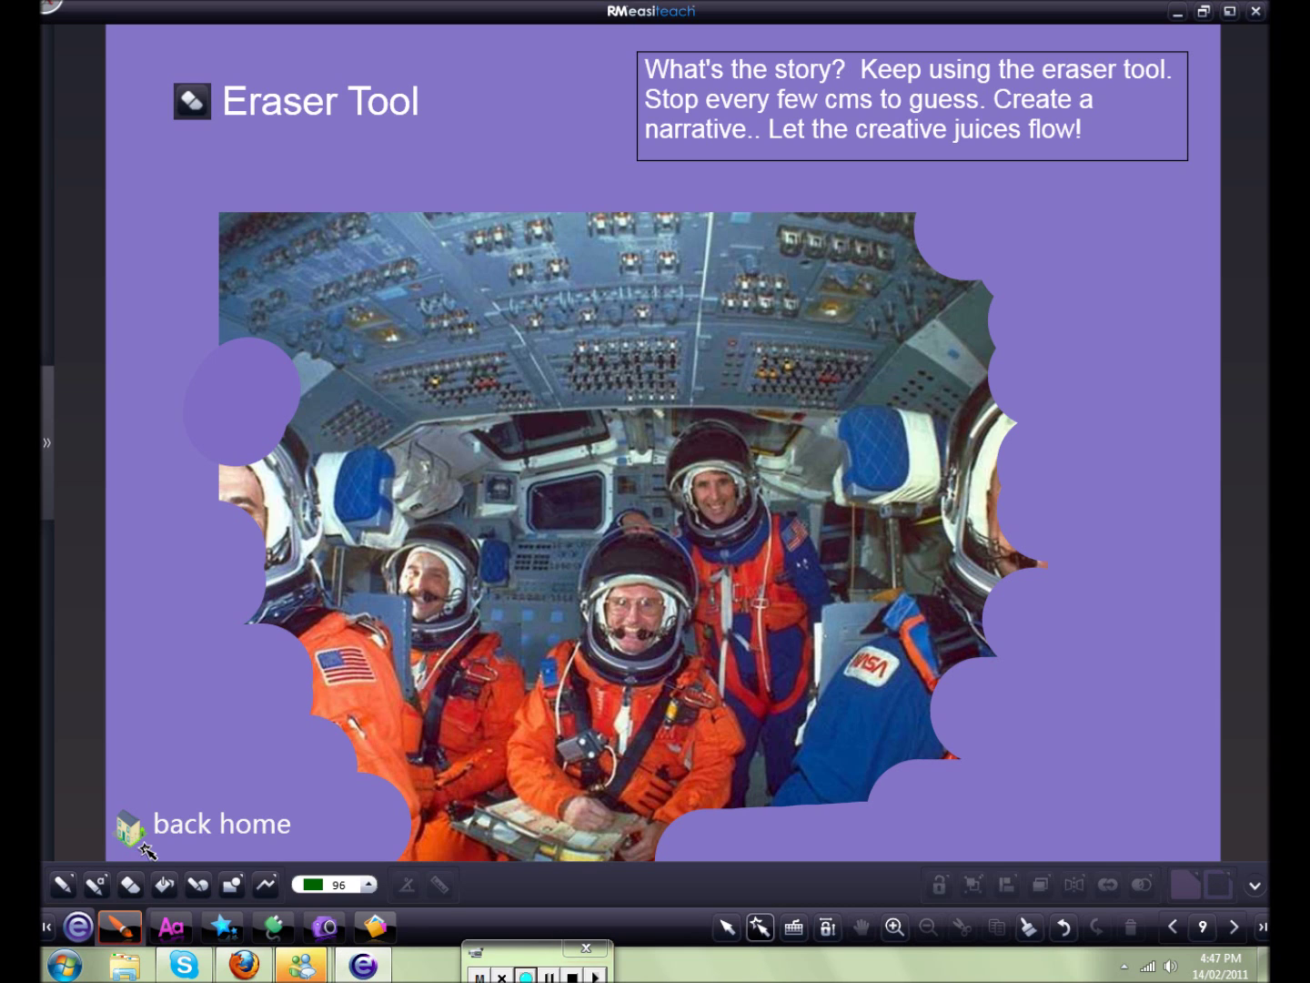
{"action": "left_click", "coordinate": [119, 833]}
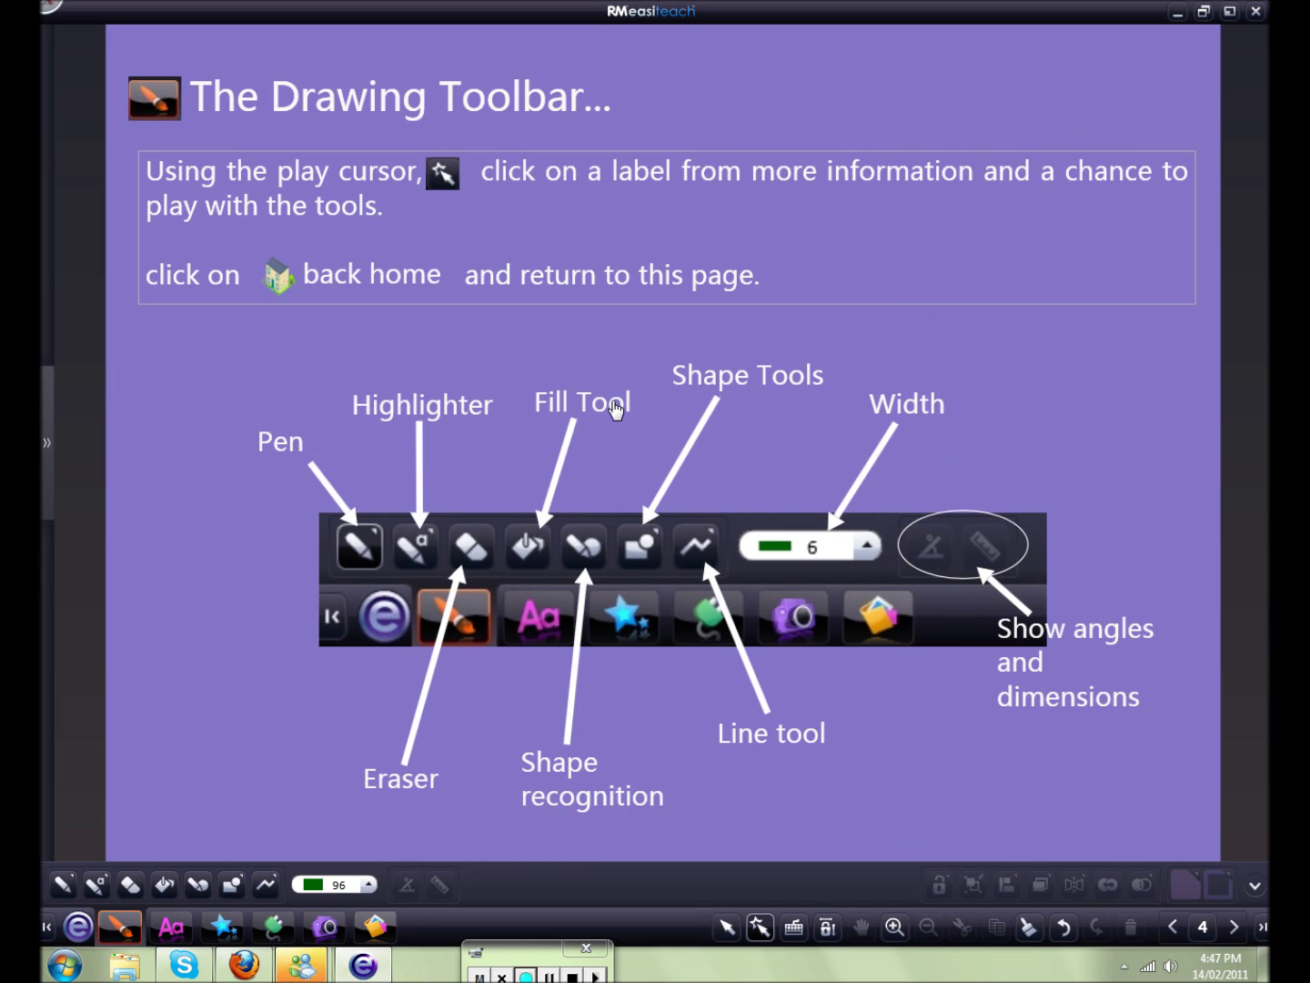
{"action": "left_click", "coordinate": [615, 402]}
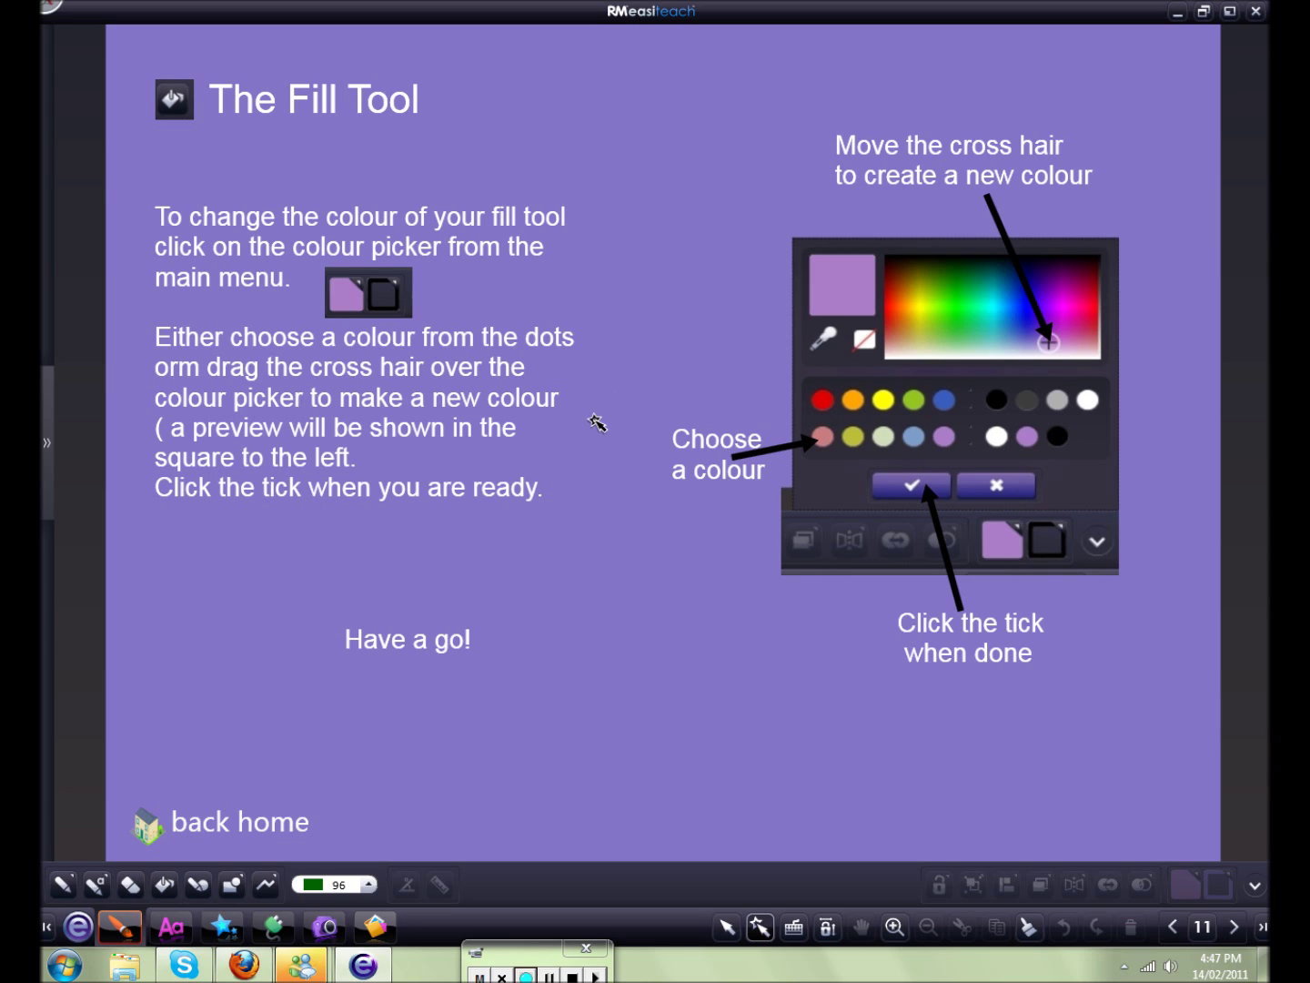
{"action": "left_click", "coordinate": [166, 885]}
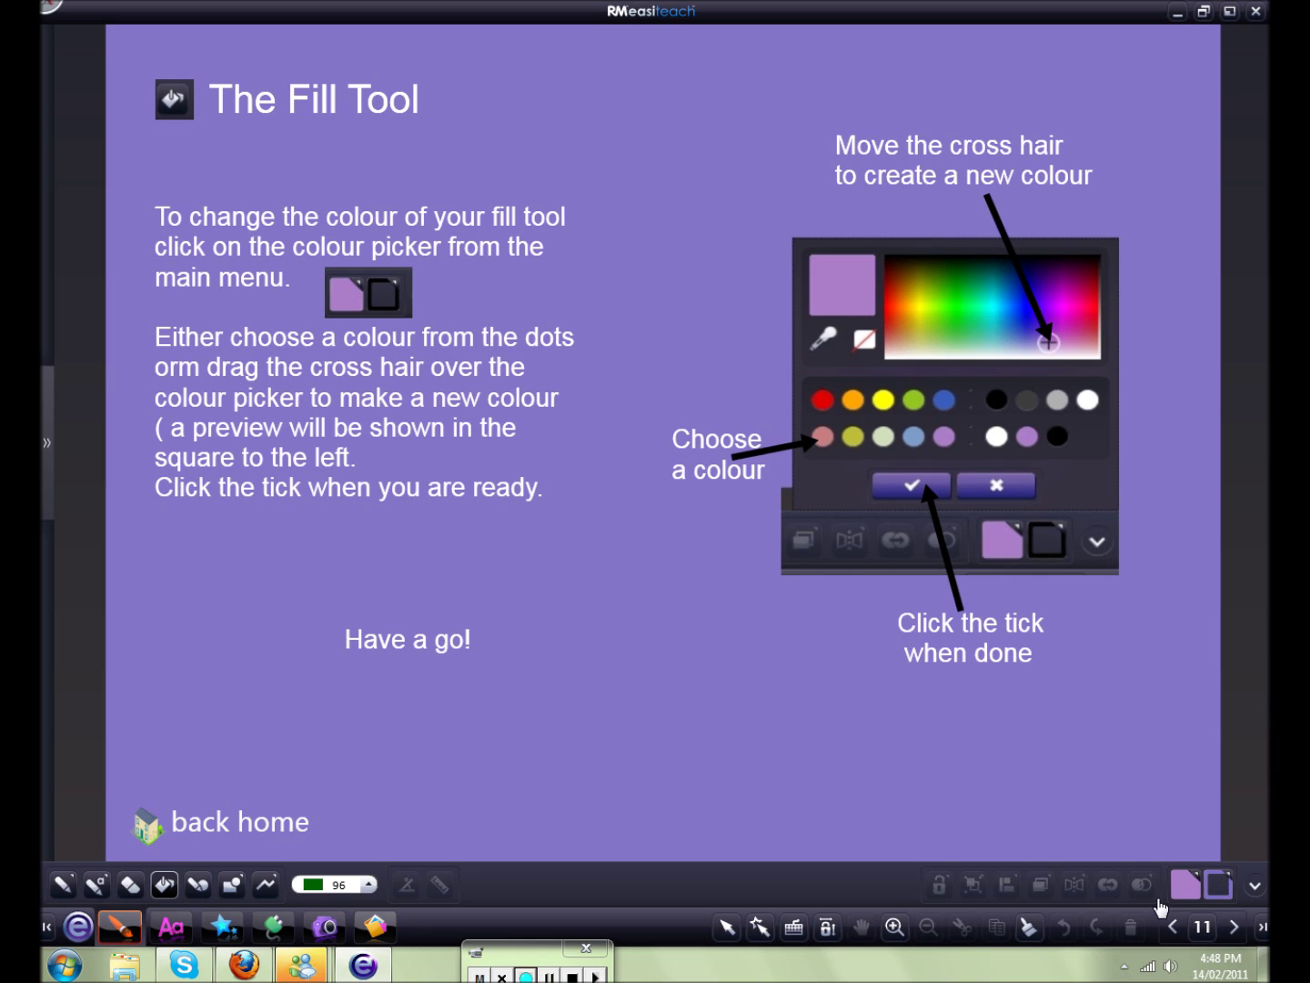
Try fill colours: yellow, a teal preview, then purple sampled from the page.
{"action": "left_click", "coordinate": [1185, 884]}
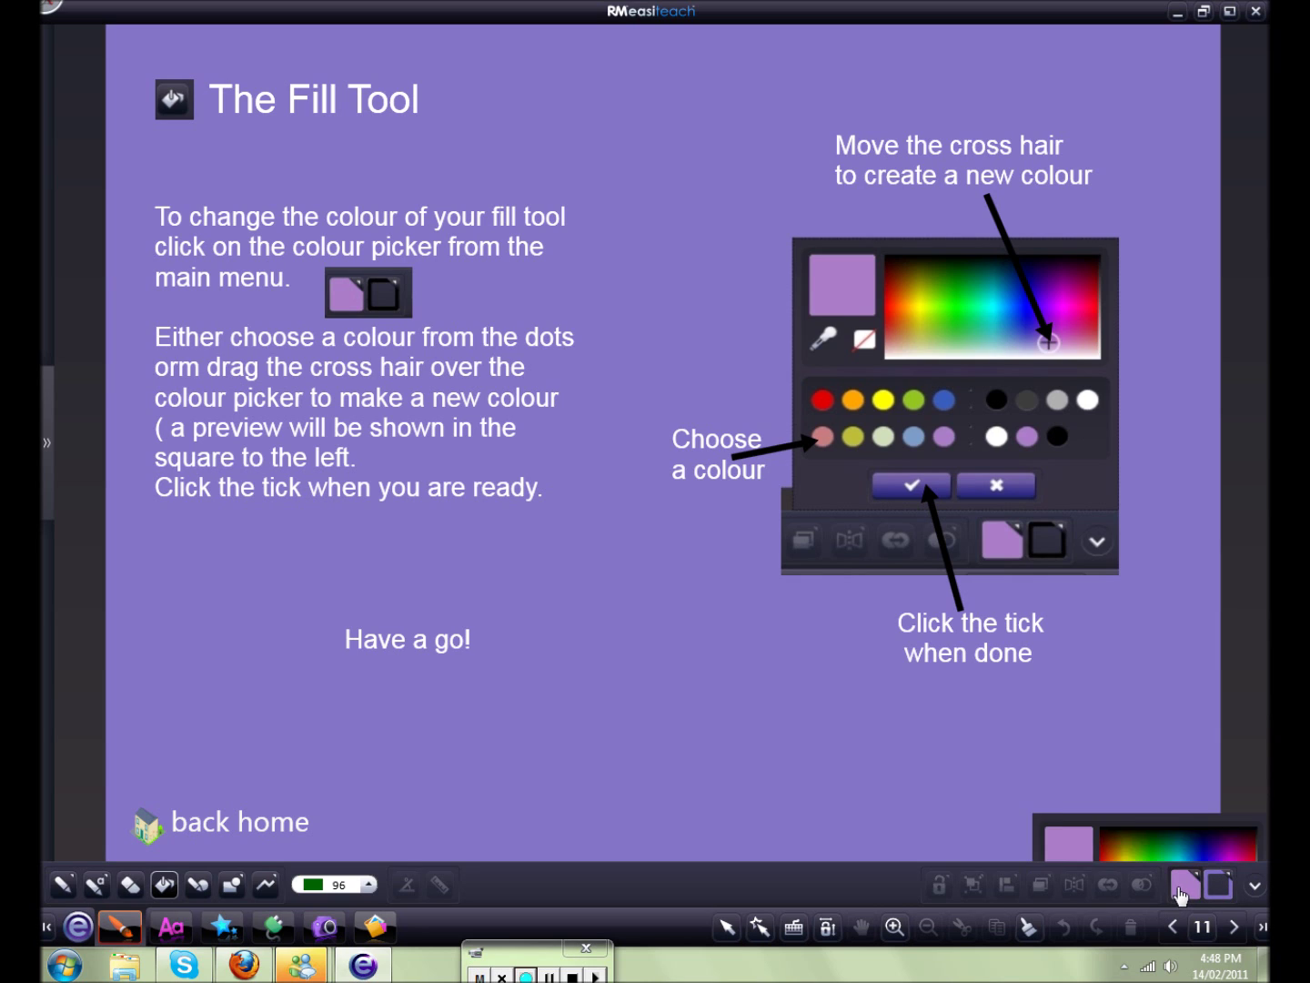
{"action": "left_click", "coordinate": [1110, 696]}
{"action": "left_click_drag", "start_coordinate": [1119, 707], "coordinate": [1150, 708]}
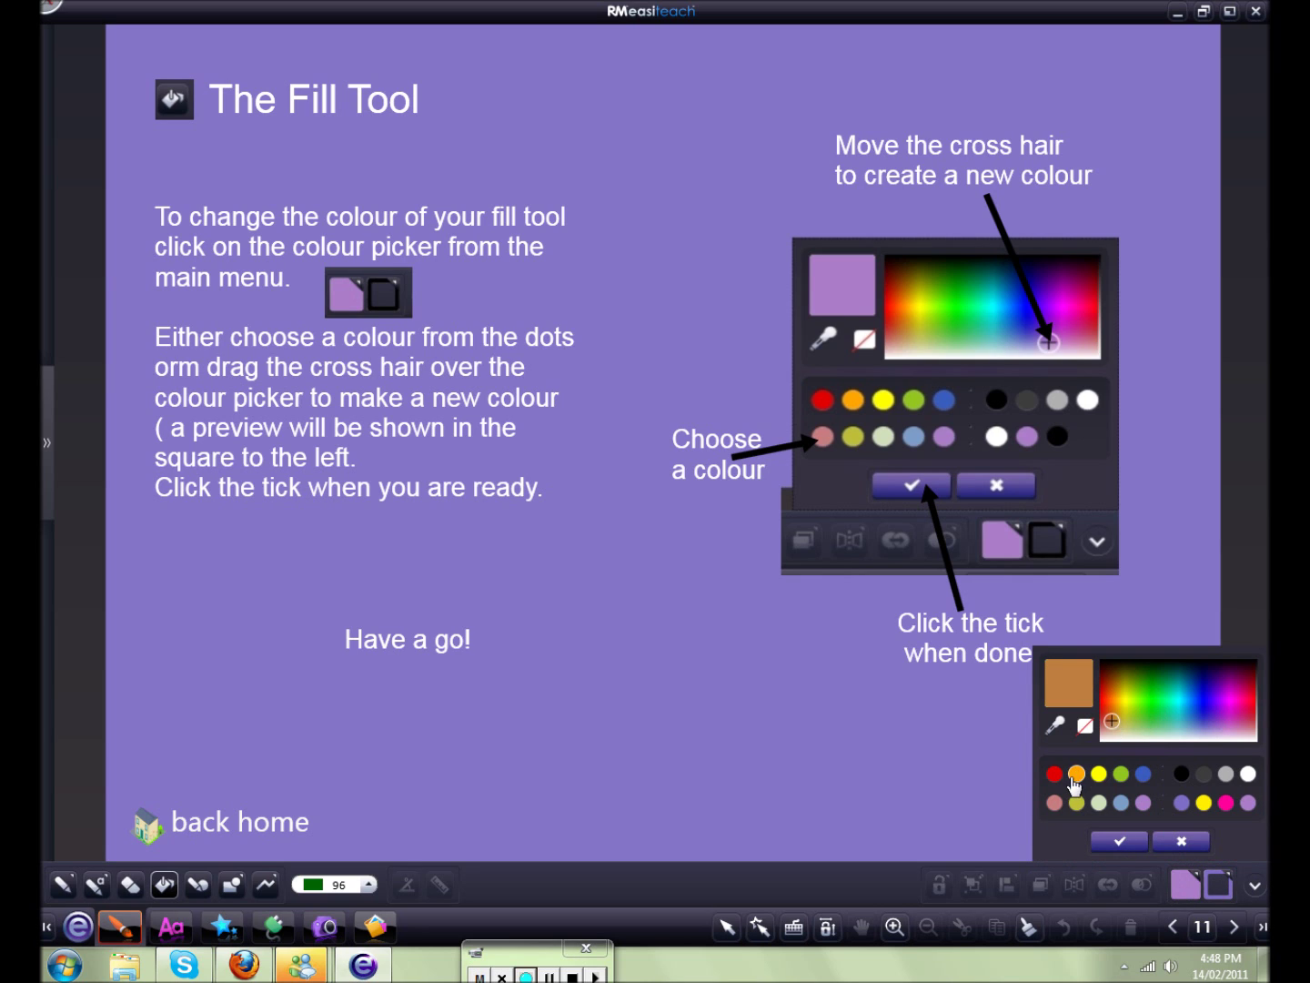
{"action": "left_click", "coordinate": [1100, 774]}
{"action": "left_click", "coordinate": [1186, 882]}
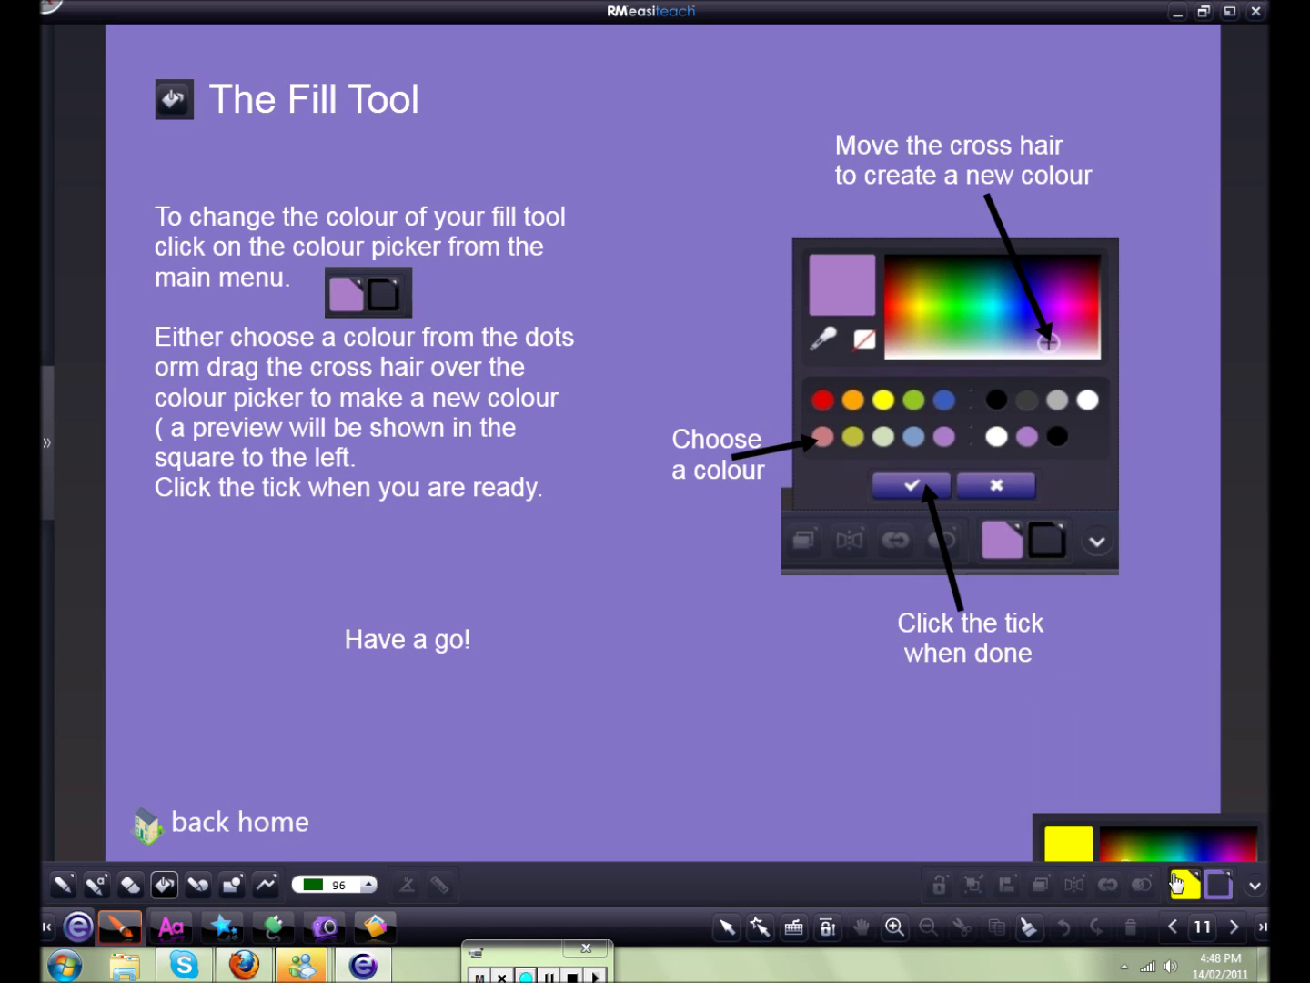
{"action": "left_click_drag", "start_coordinate": [1181, 703], "coordinate": [1132, 721]}
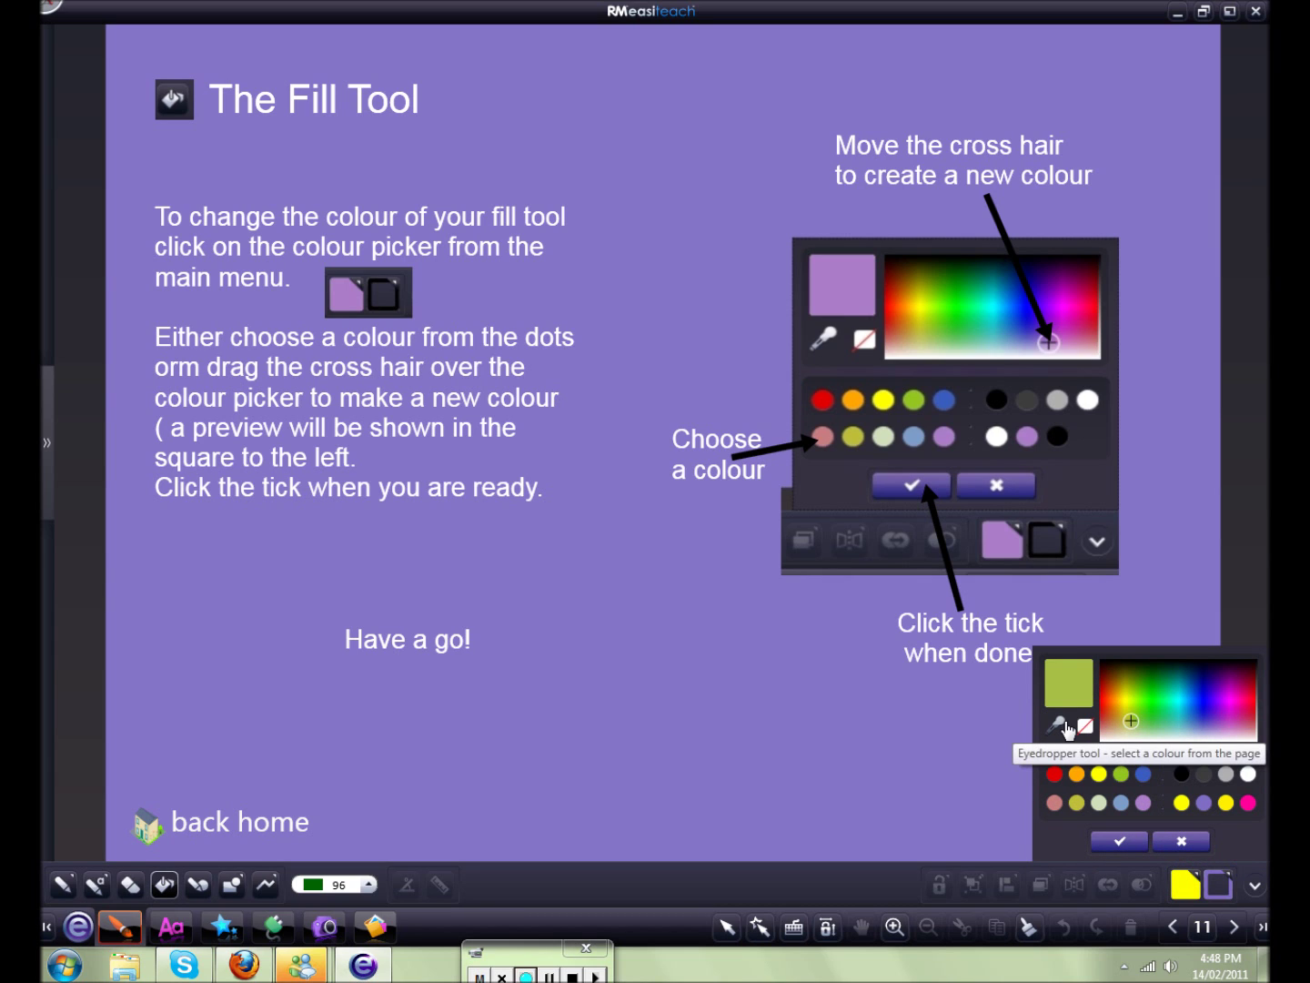
{"action": "left_click", "coordinate": [1069, 728]}
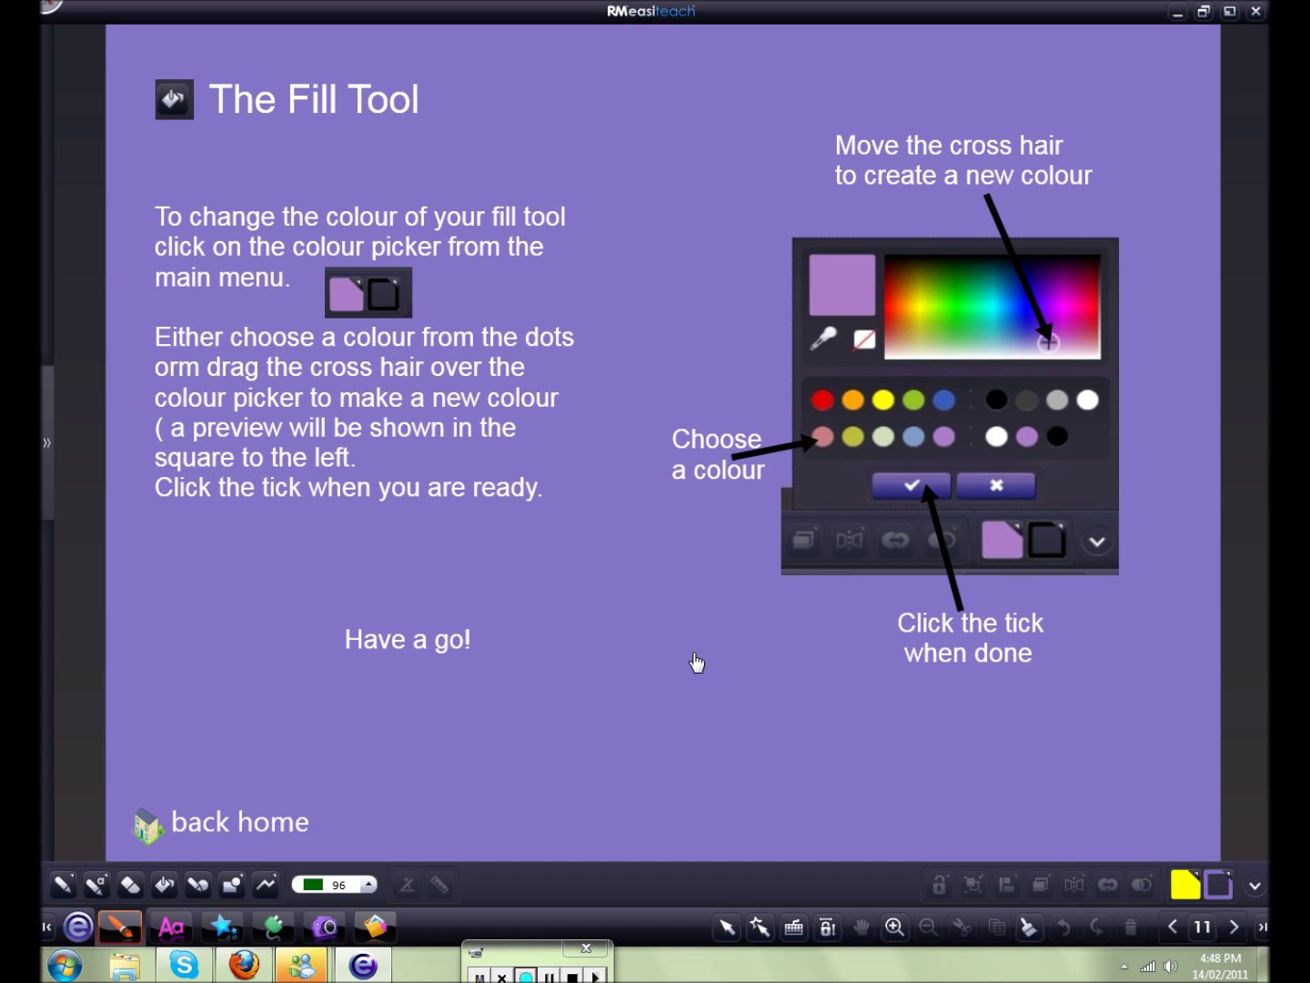
{"action": "left_click", "coordinate": [698, 661]}
Sample bright pink from the slide as the fill colour with the eyedropper.
{"action": "left_click", "coordinate": [1187, 885]}
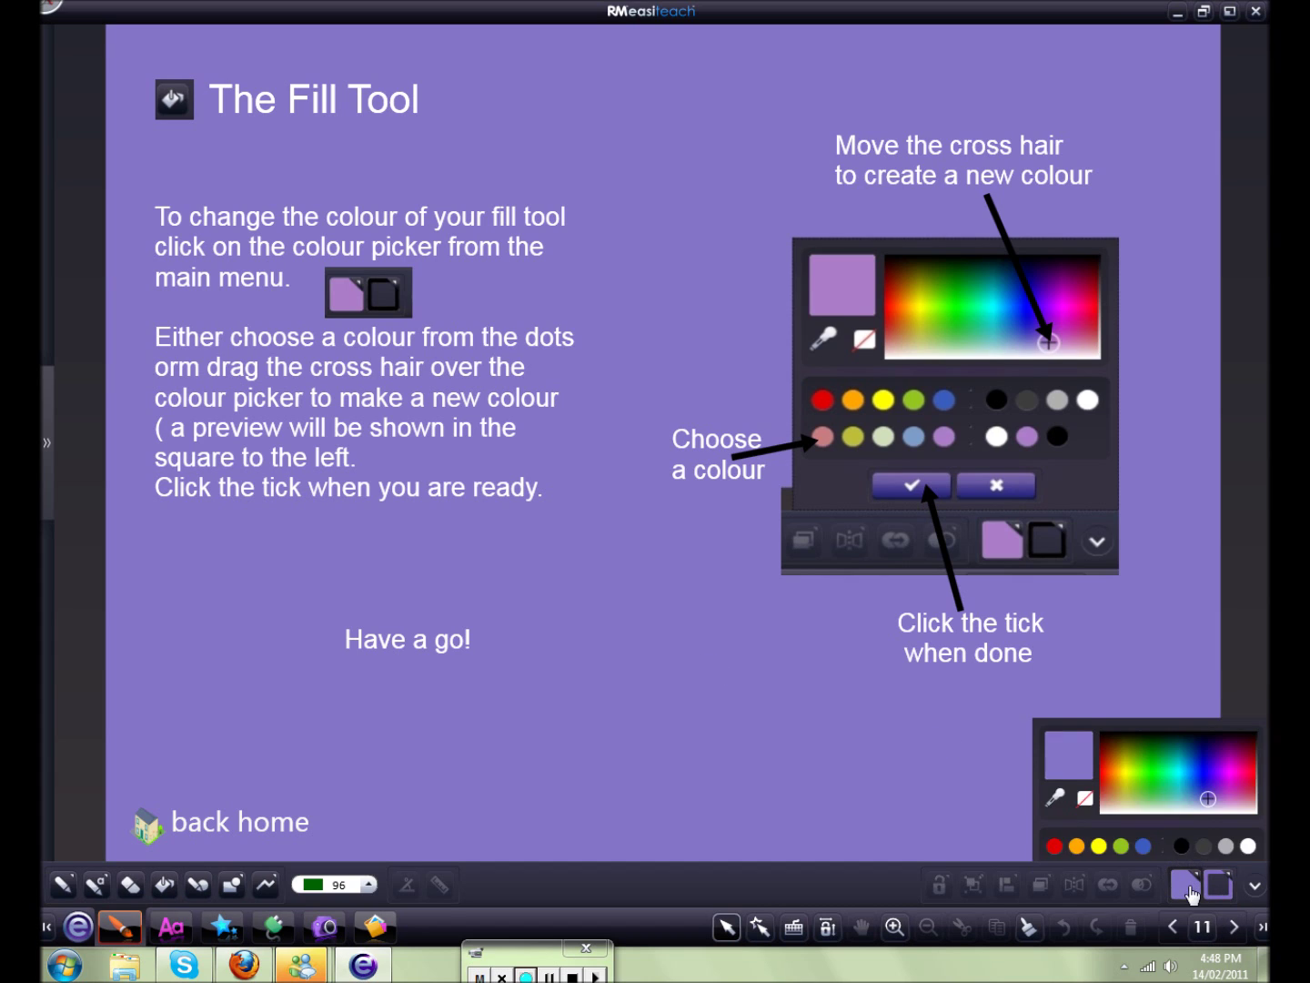
{"action": "left_click", "coordinate": [1054, 725]}
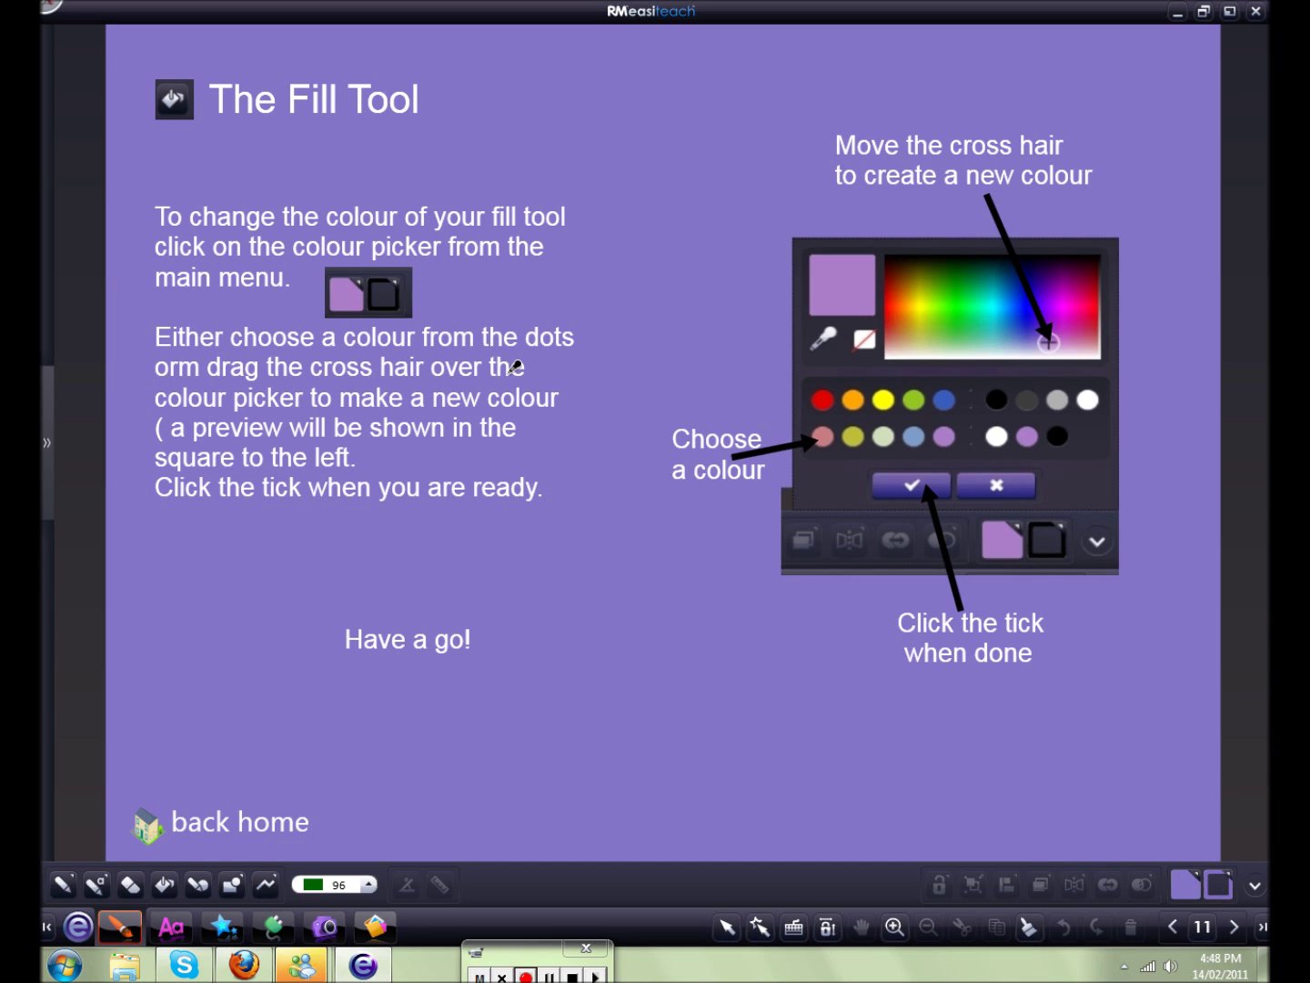
{"action": "left_click", "coordinate": [407, 302]}
{"action": "left_click", "coordinate": [1216, 884]}
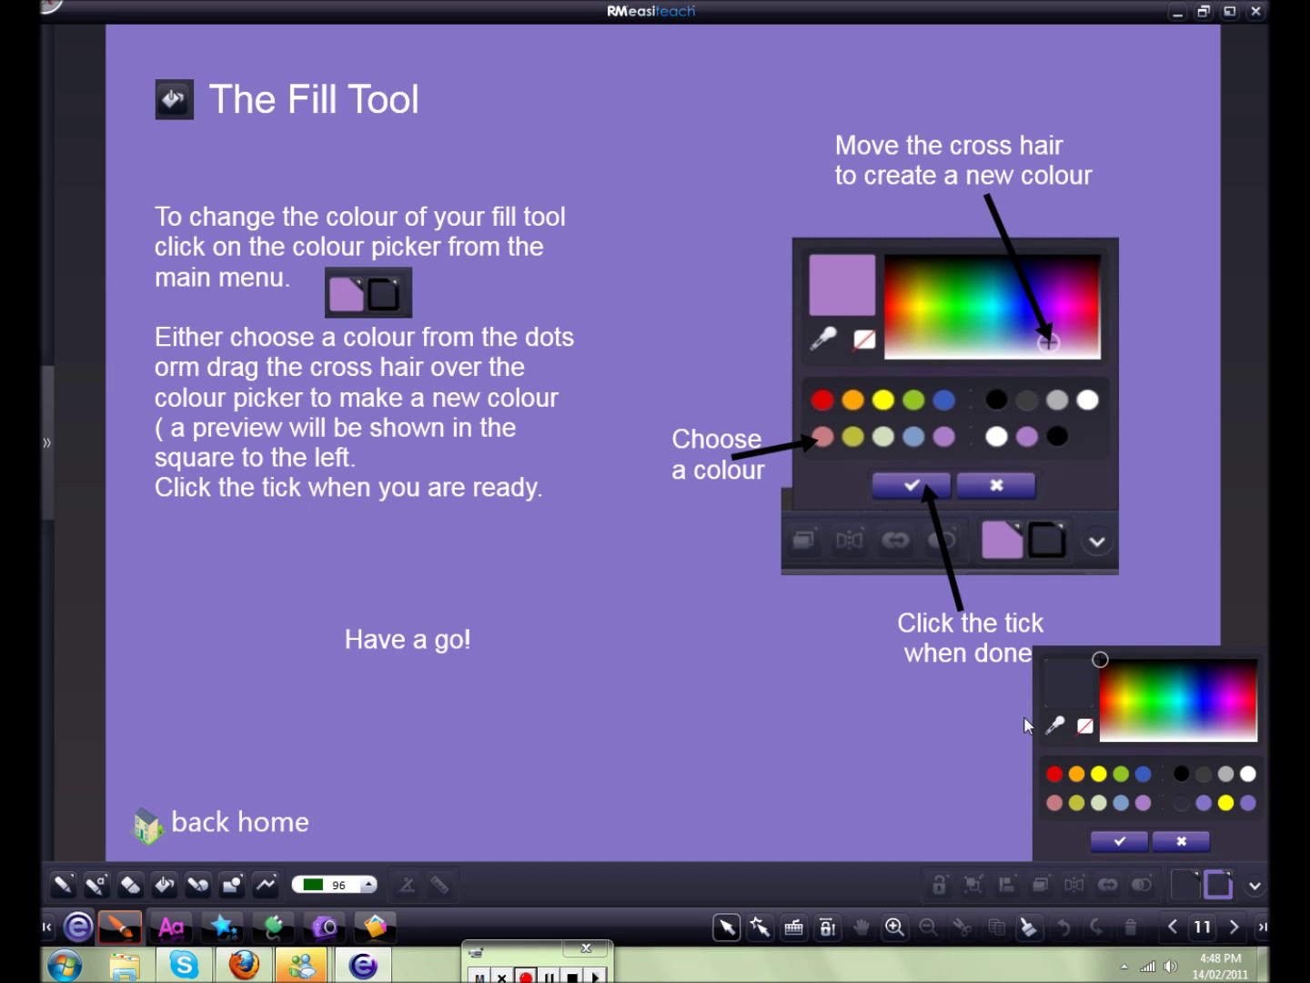
{"action": "left_click", "coordinate": [1055, 720]}
{"action": "left_click", "coordinate": [1086, 309]}
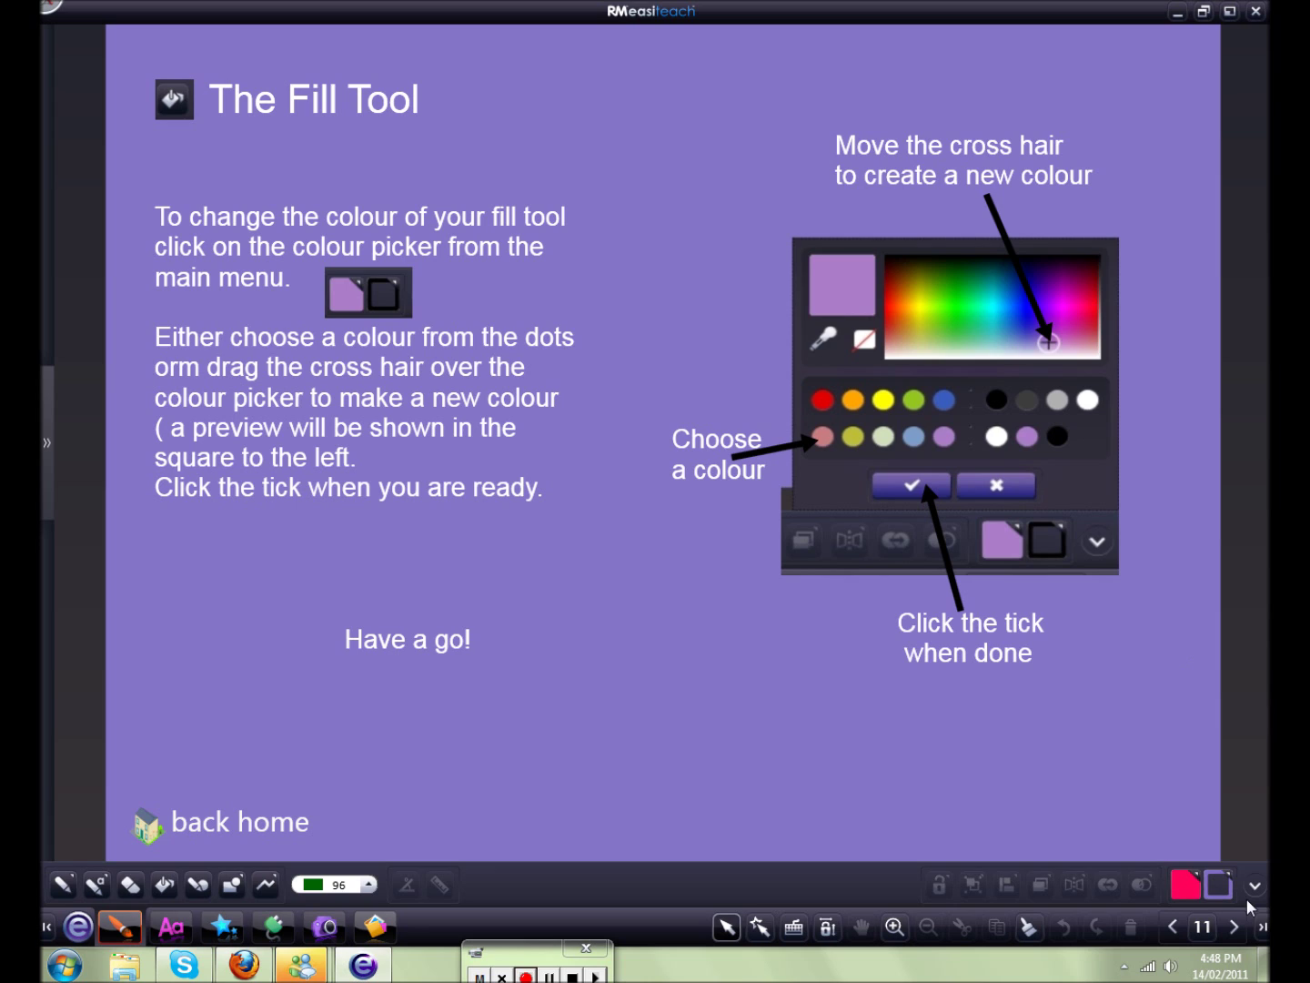
{"action": "left_click", "coordinate": [1191, 883]}
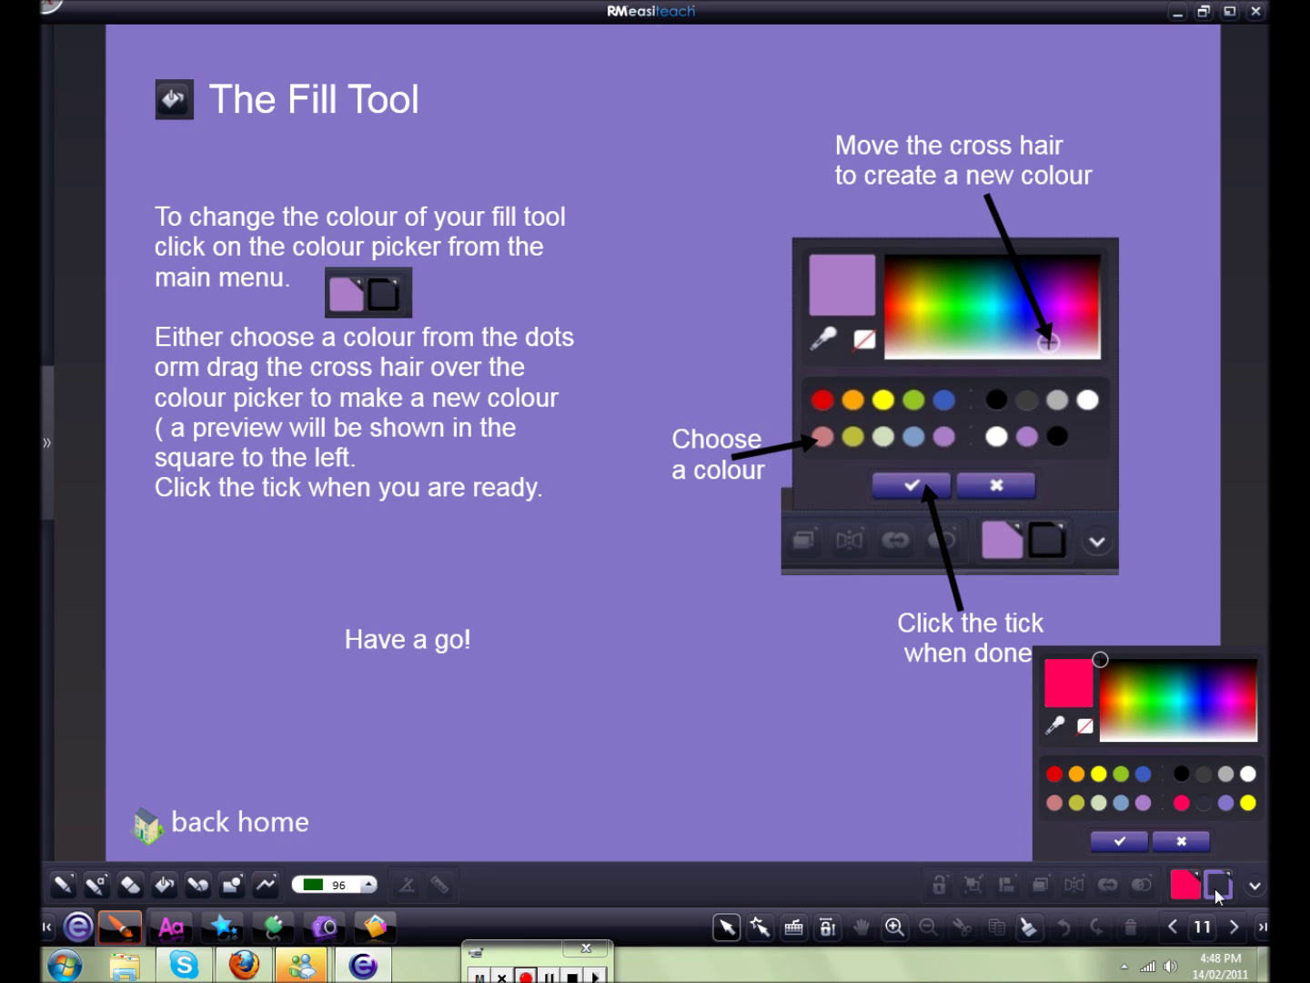
{"action": "left_click", "coordinate": [1195, 888]}
Set the outline colour to white in the colour picker and confirm it.
{"action": "left_click", "coordinate": [1227, 883]}
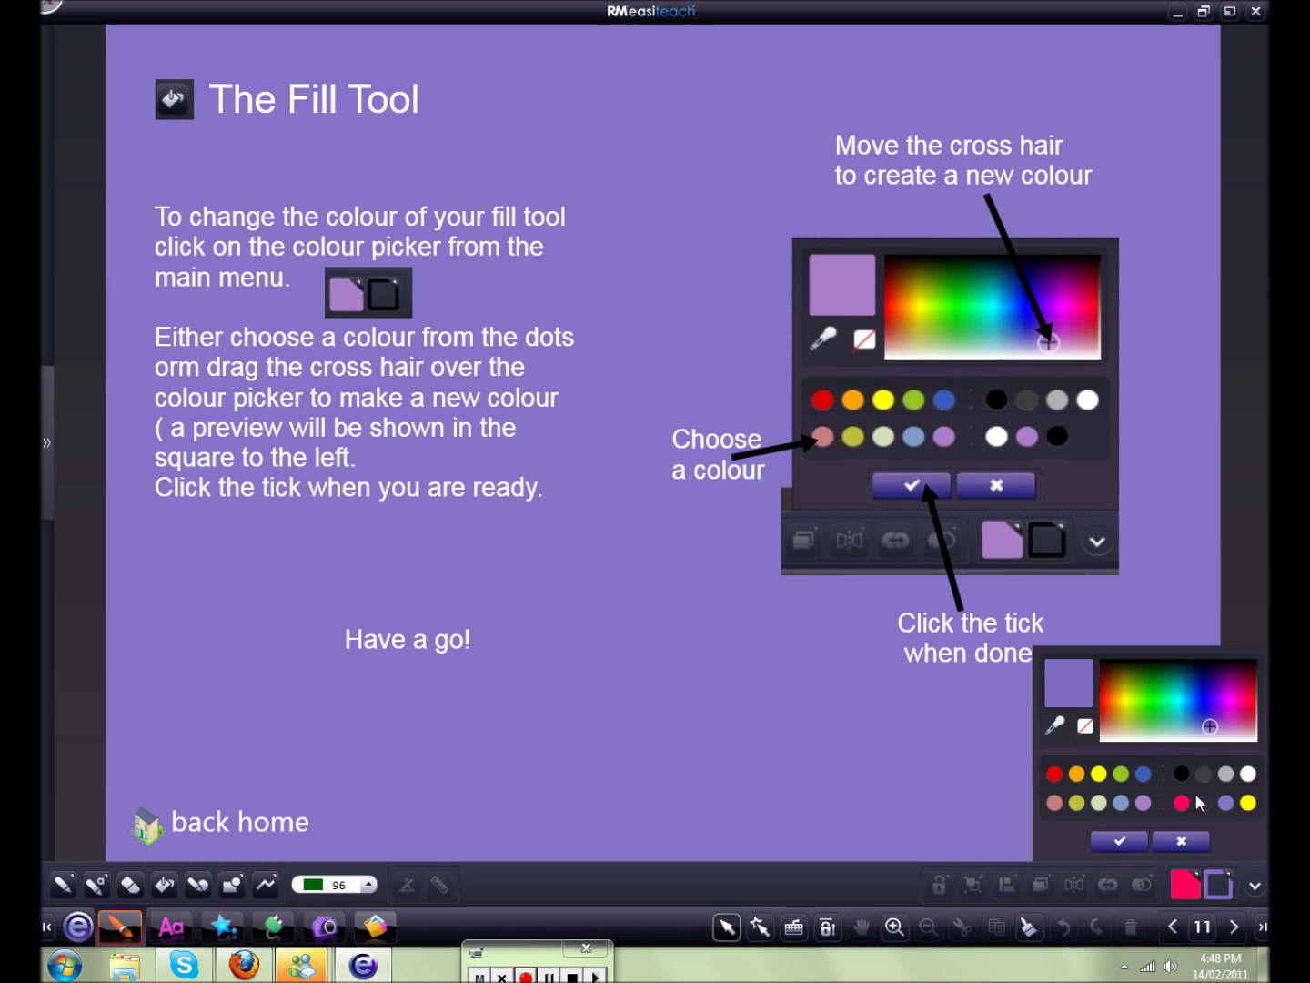
{"action": "left_click_drag", "start_coordinate": [1245, 701], "coordinate": [1257, 696]}
{"action": "left_click_drag", "start_coordinate": [1183, 719], "coordinate": [1112, 756]}
{"action": "left_click", "coordinate": [1120, 839]}
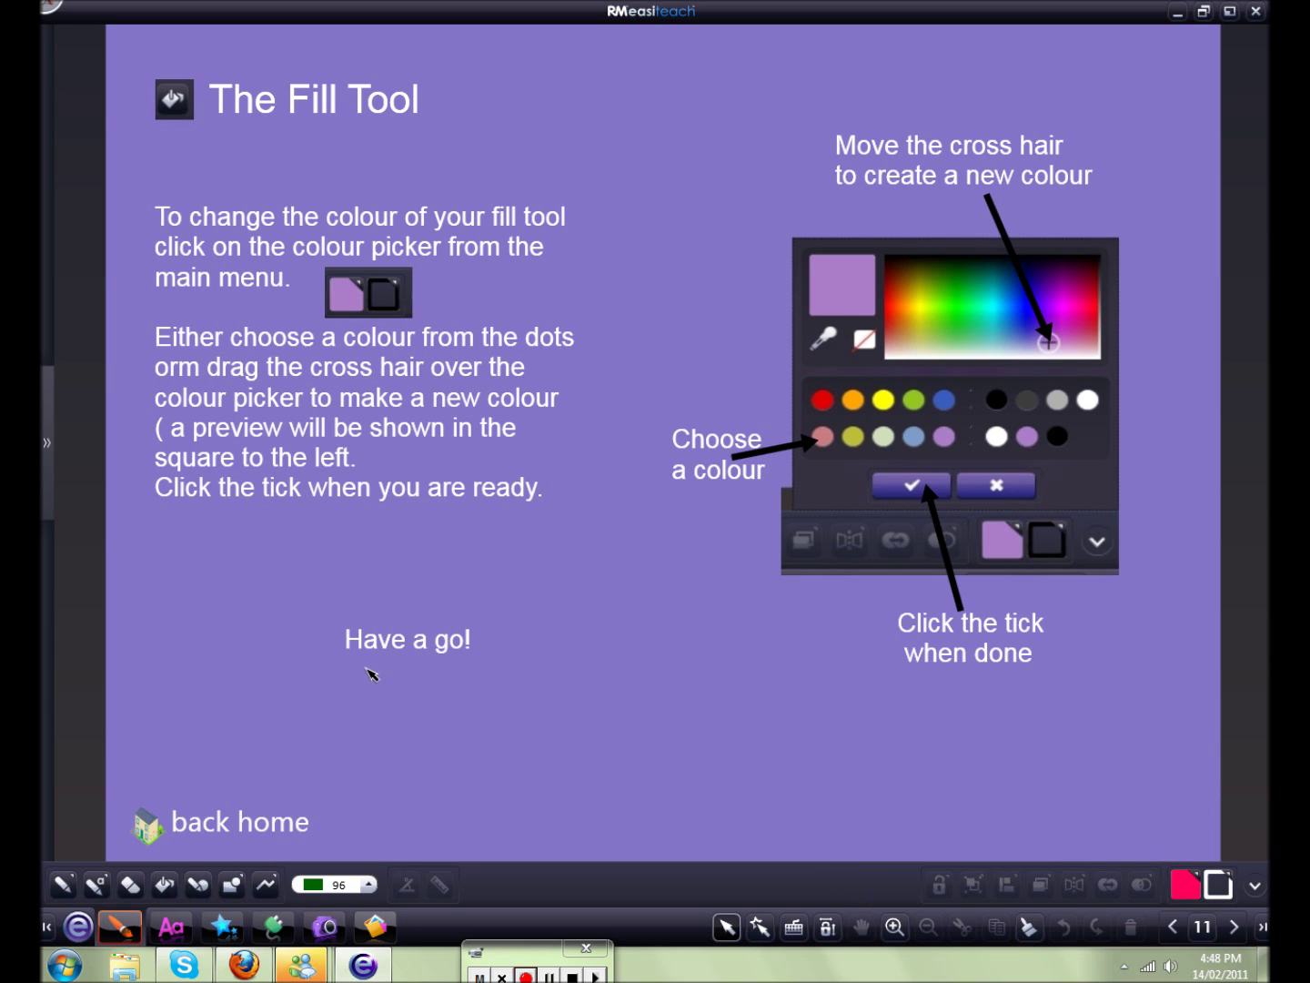
{"action": "left_click", "coordinate": [760, 926]}
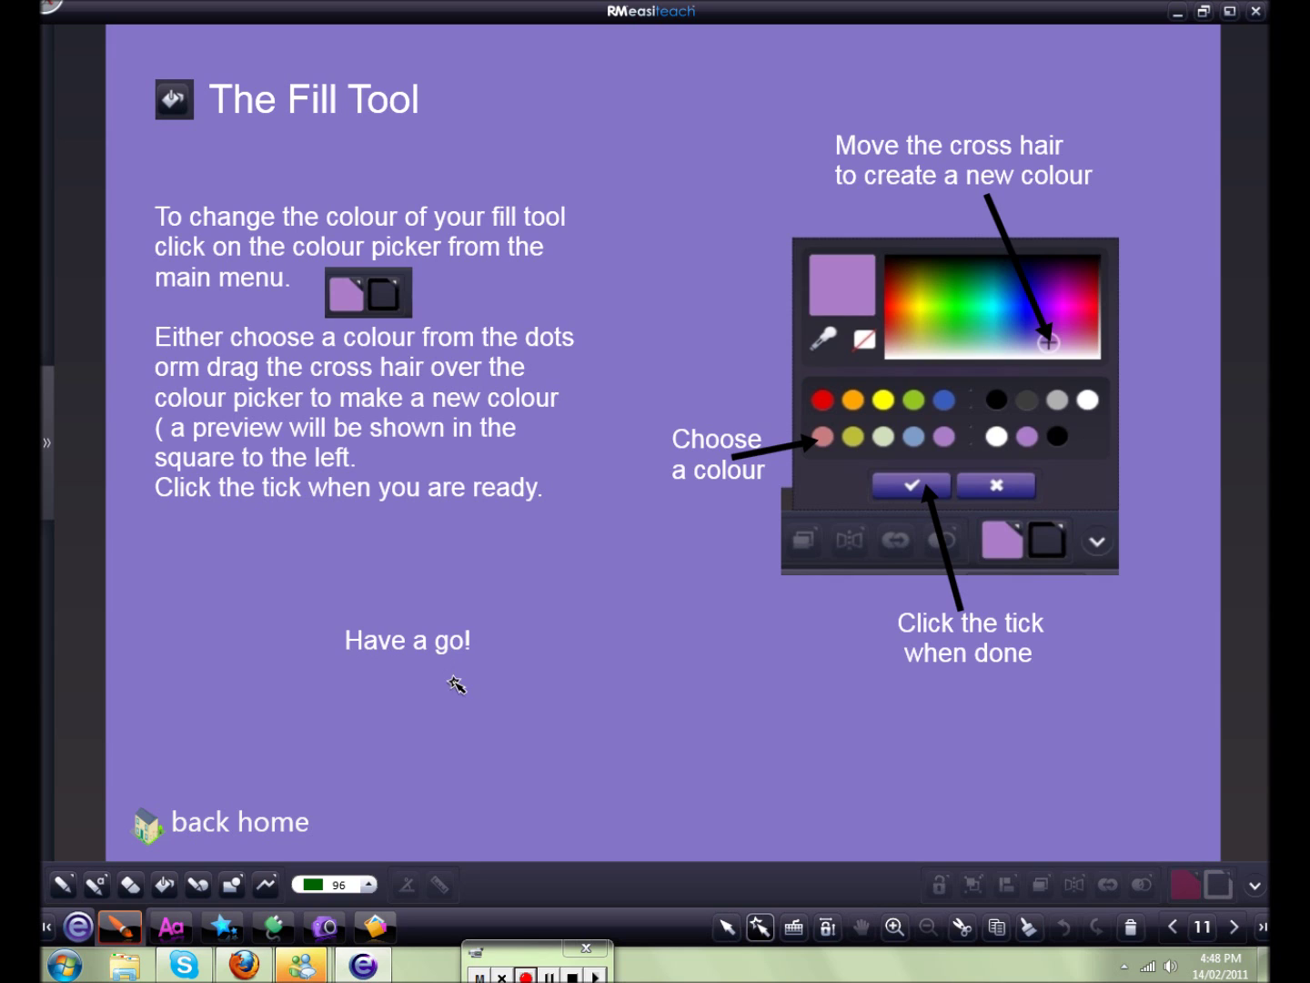
On the hundred-square page, fill 5, 15, 25, 35, 45, 10, 20, 30, 40, 50 pink.
{"action": "left_click", "coordinate": [449, 655]}
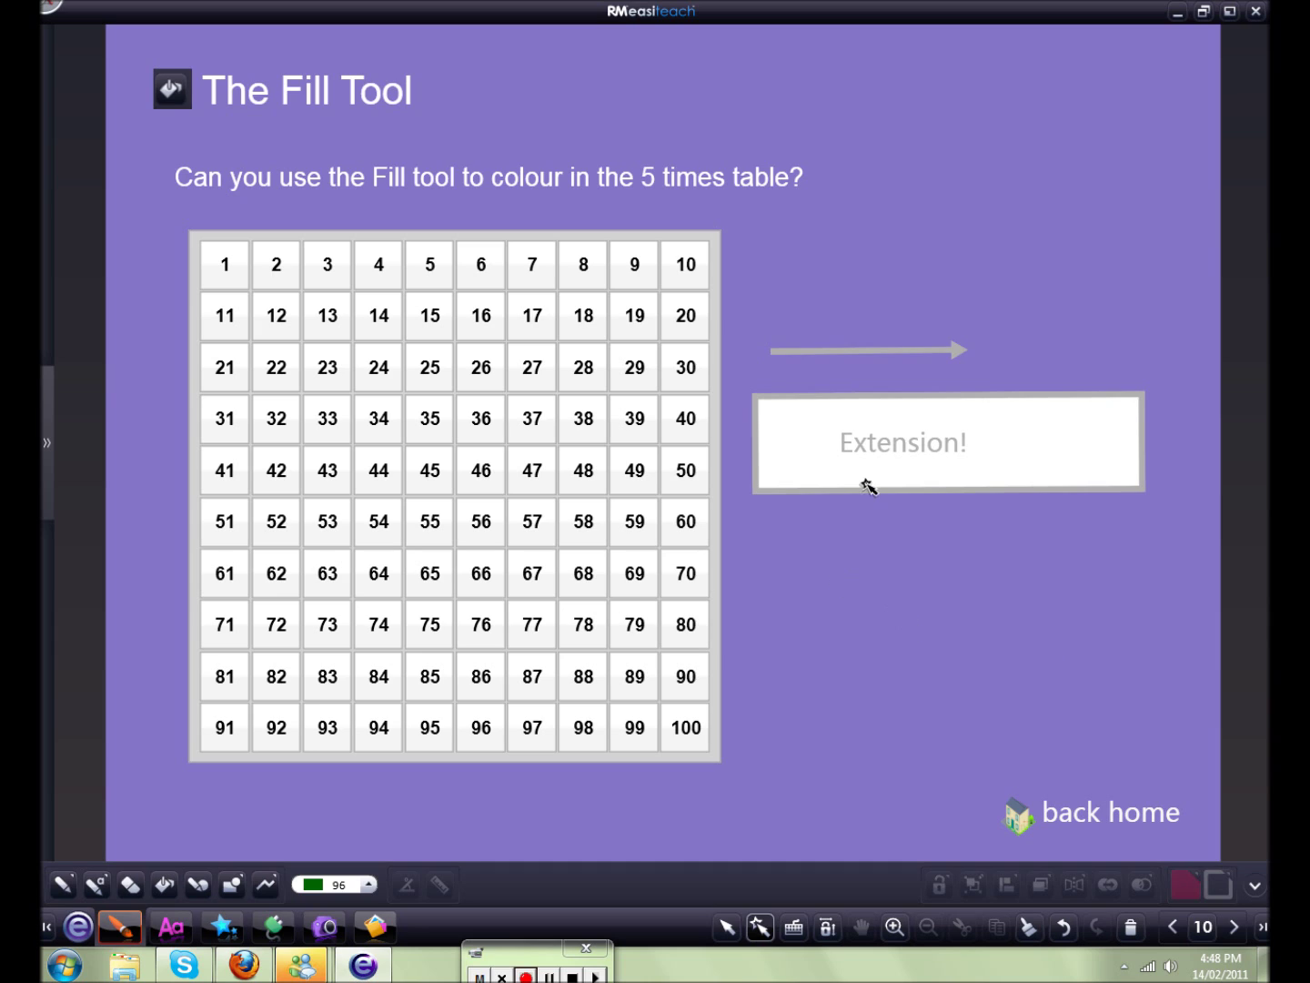
{"action": "left_click", "coordinate": [164, 885]}
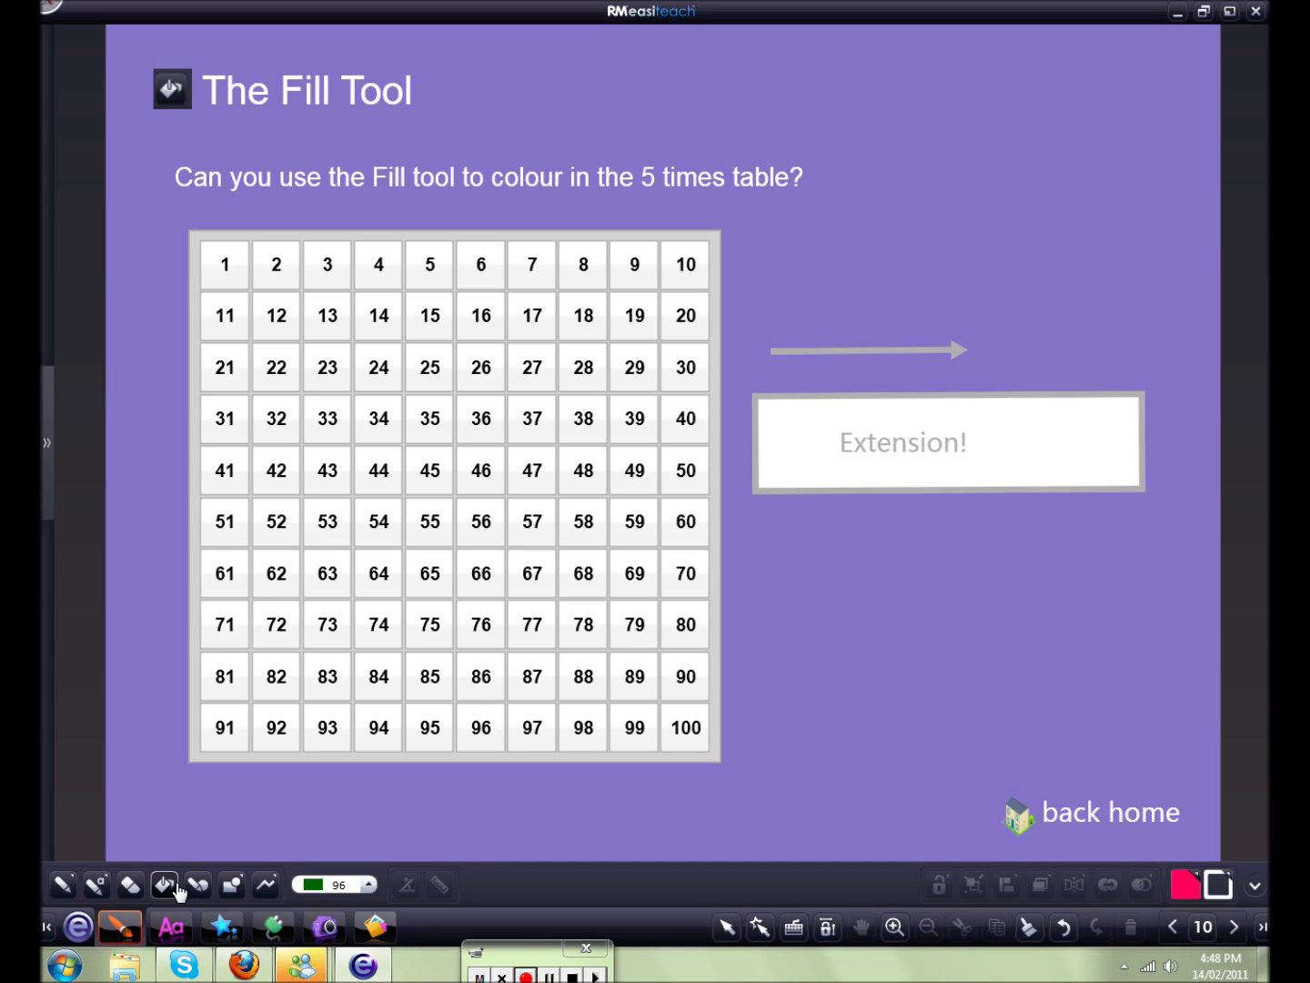
{"action": "left_click", "coordinate": [421, 272]}
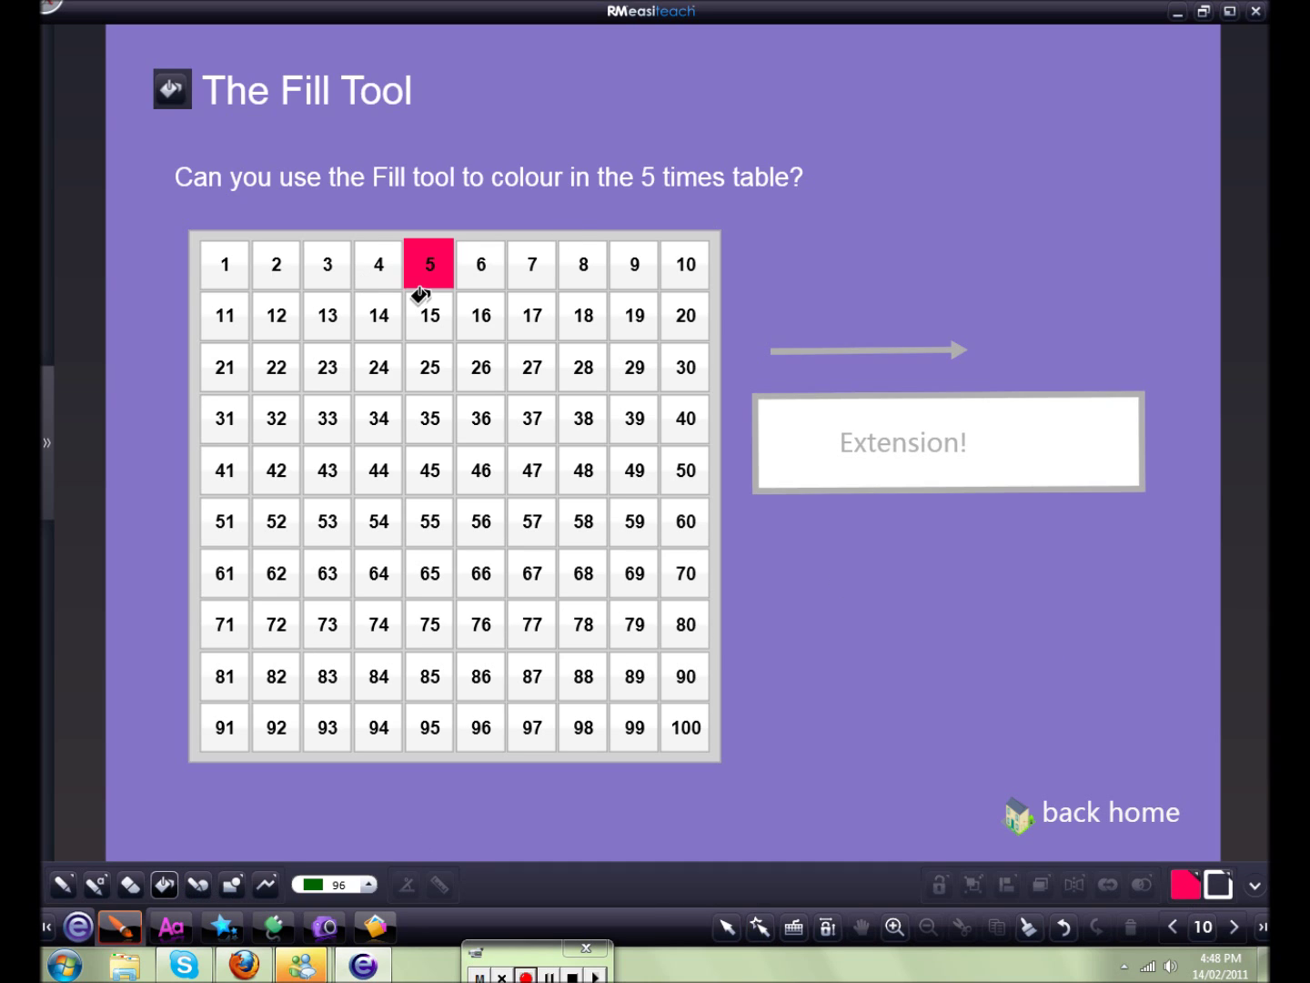
{"action": "left_click", "coordinate": [426, 321]}
{"action": "left_click", "coordinate": [416, 357]}
{"action": "left_click", "coordinate": [423, 414]}
{"action": "left_click", "coordinate": [424, 460]}
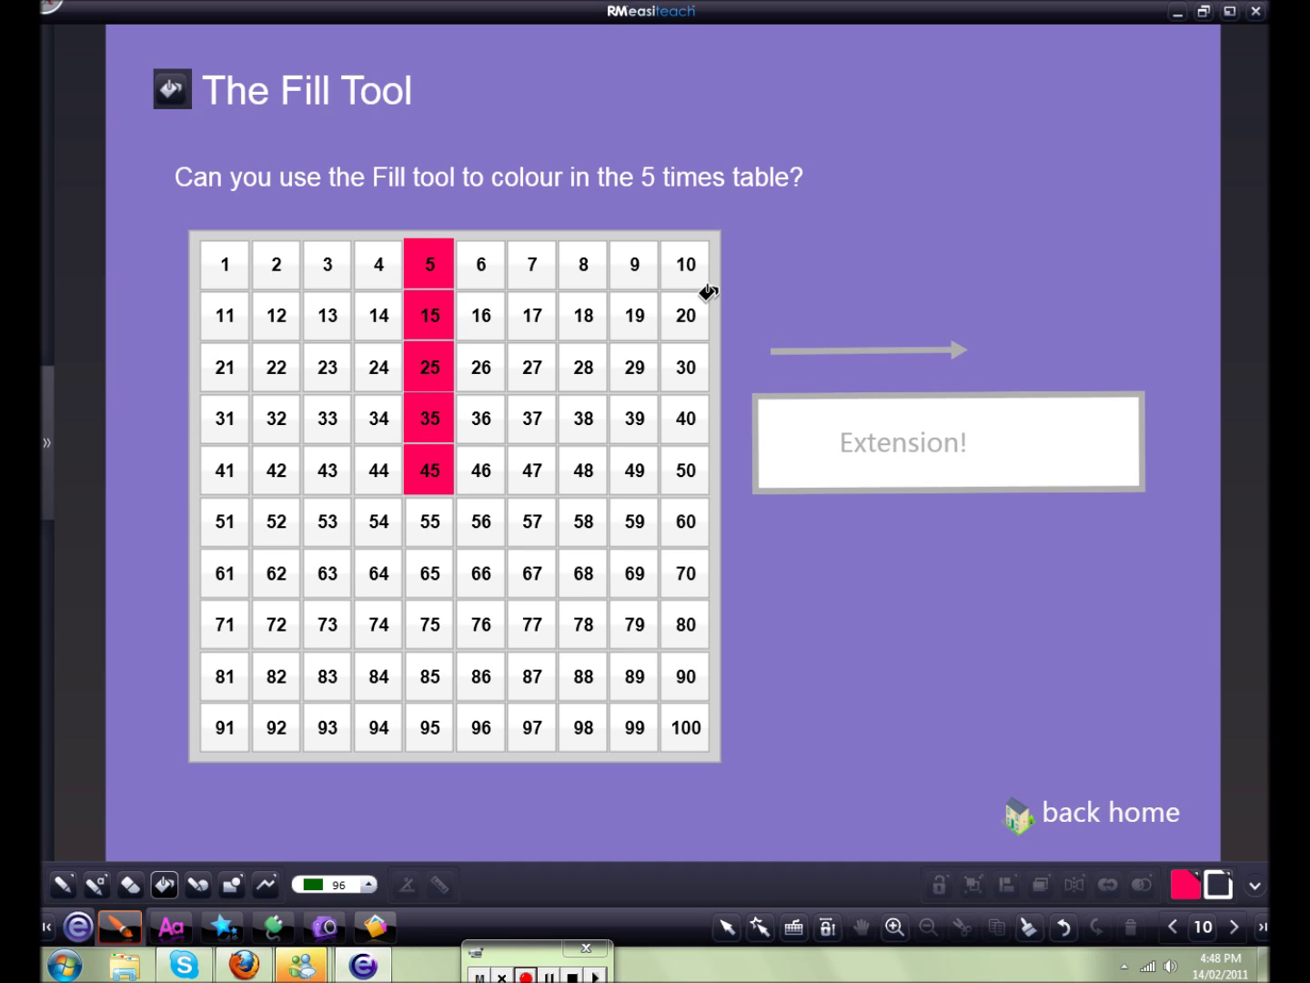
{"action": "left_click", "coordinate": [687, 264]}
{"action": "left_click", "coordinate": [679, 313]}
{"action": "left_click", "coordinate": [680, 362]}
{"action": "left_click", "coordinate": [684, 414]}
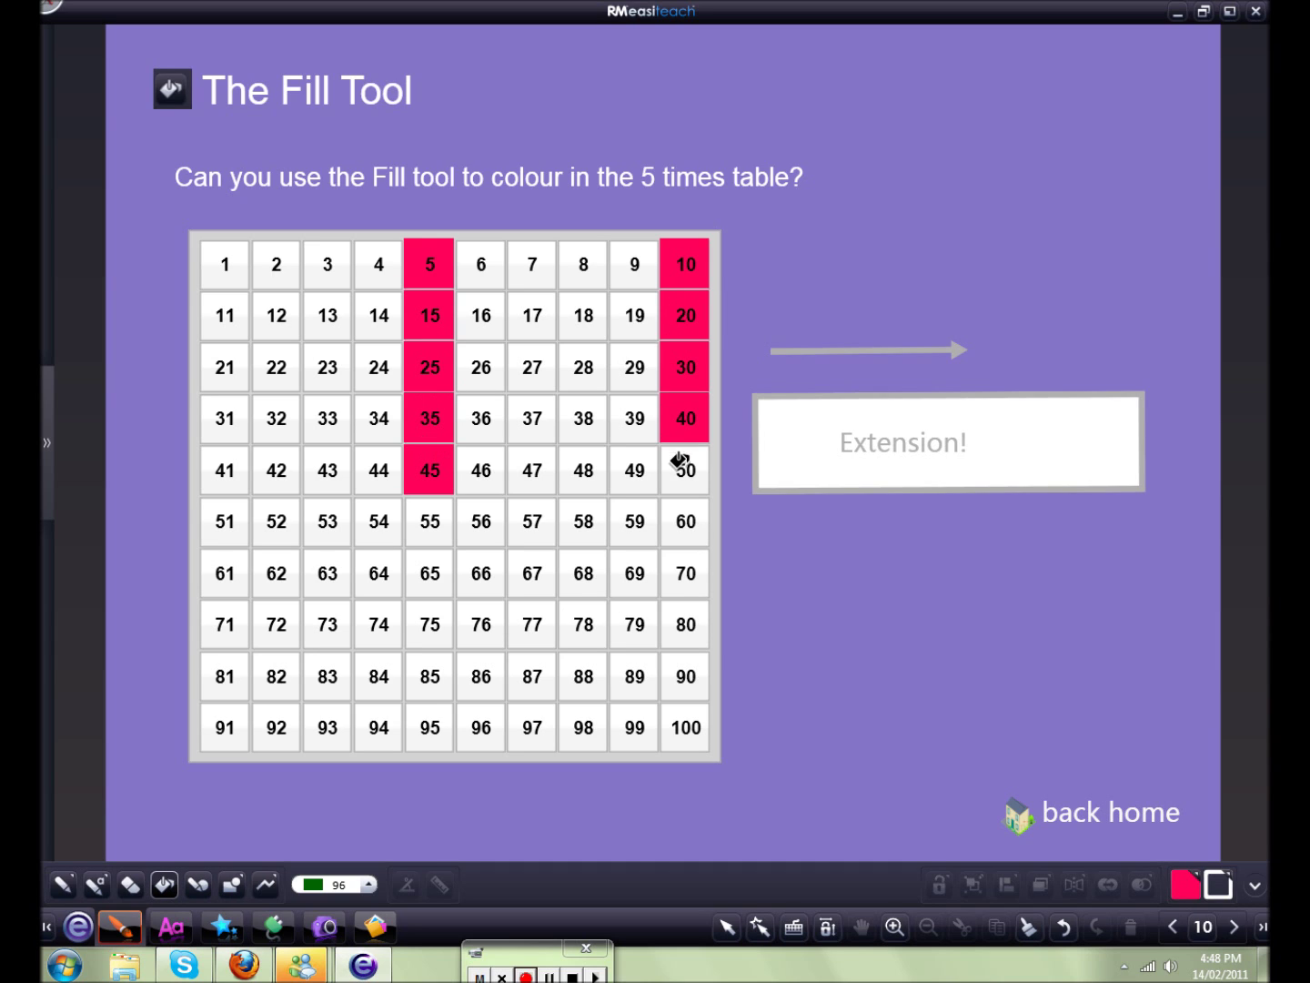
{"action": "left_click", "coordinate": [688, 461]}
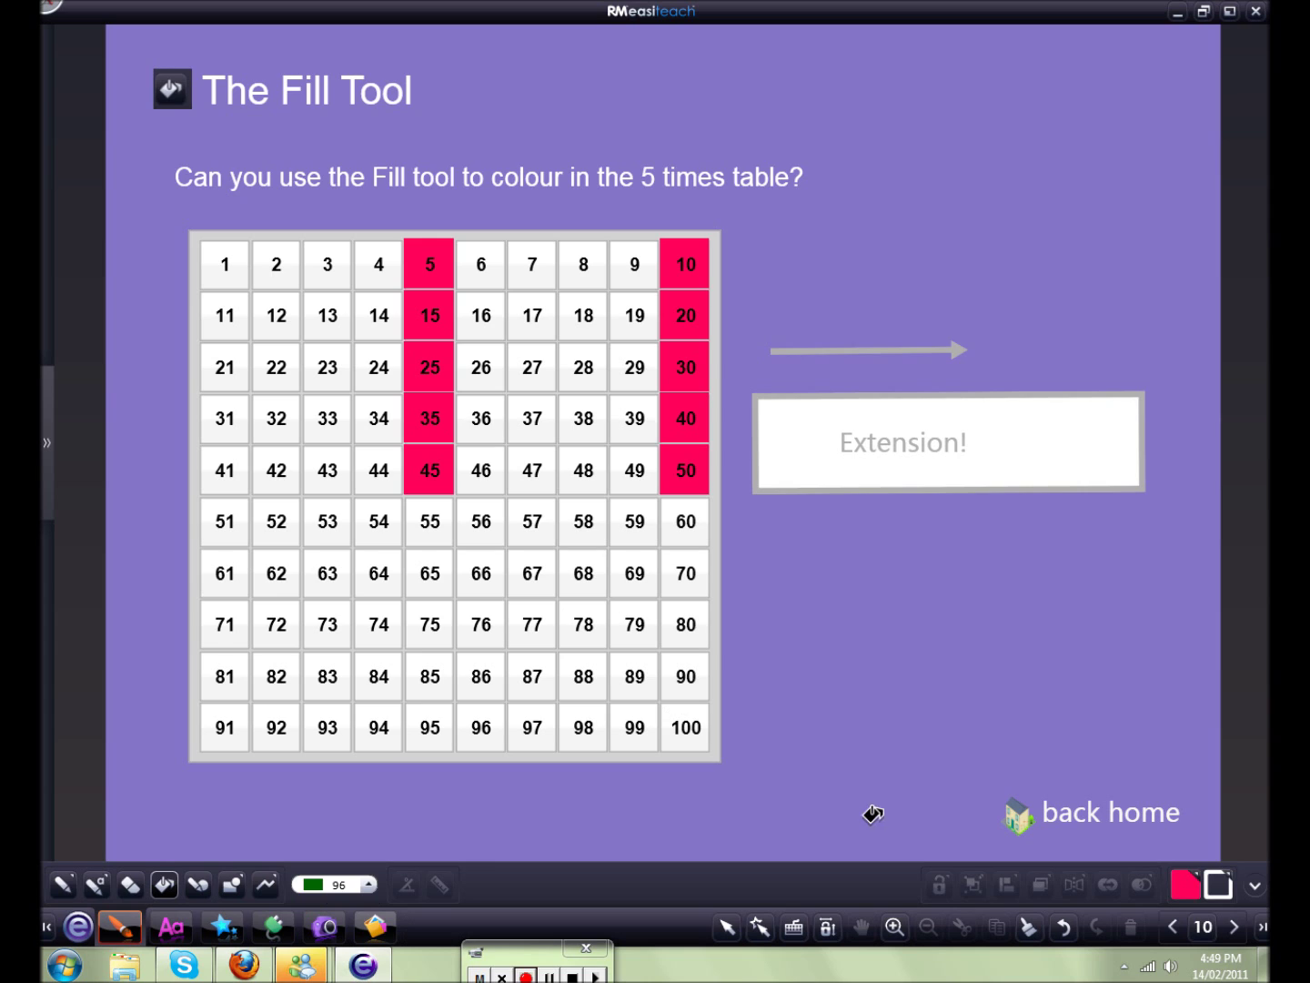
Drag the Extension box slightly to reveal its hidden text.
{"action": "left_click", "coordinate": [760, 926]}
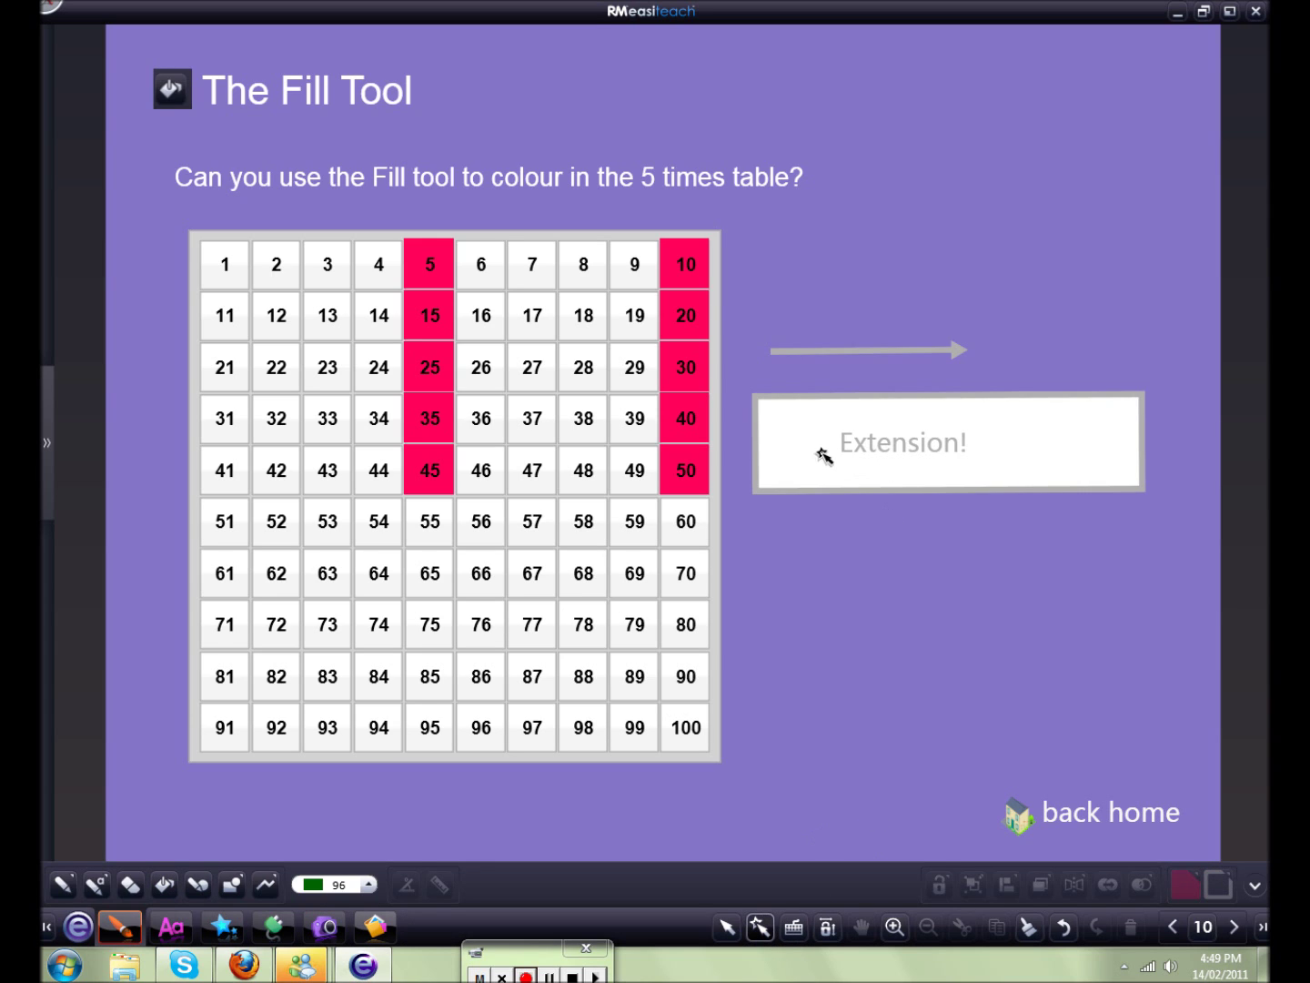
{"action": "mouse_move", "coordinate": [850, 448]}
{"action": "left_mouse_down"}
{"action": "mouse_move", "coordinate": [1240, 475]}
{"action": "mouse_move", "coordinate": [851, 459]}
{"action": "left_mouse_up"}
{"action": "left_click", "coordinate": [170, 889]}
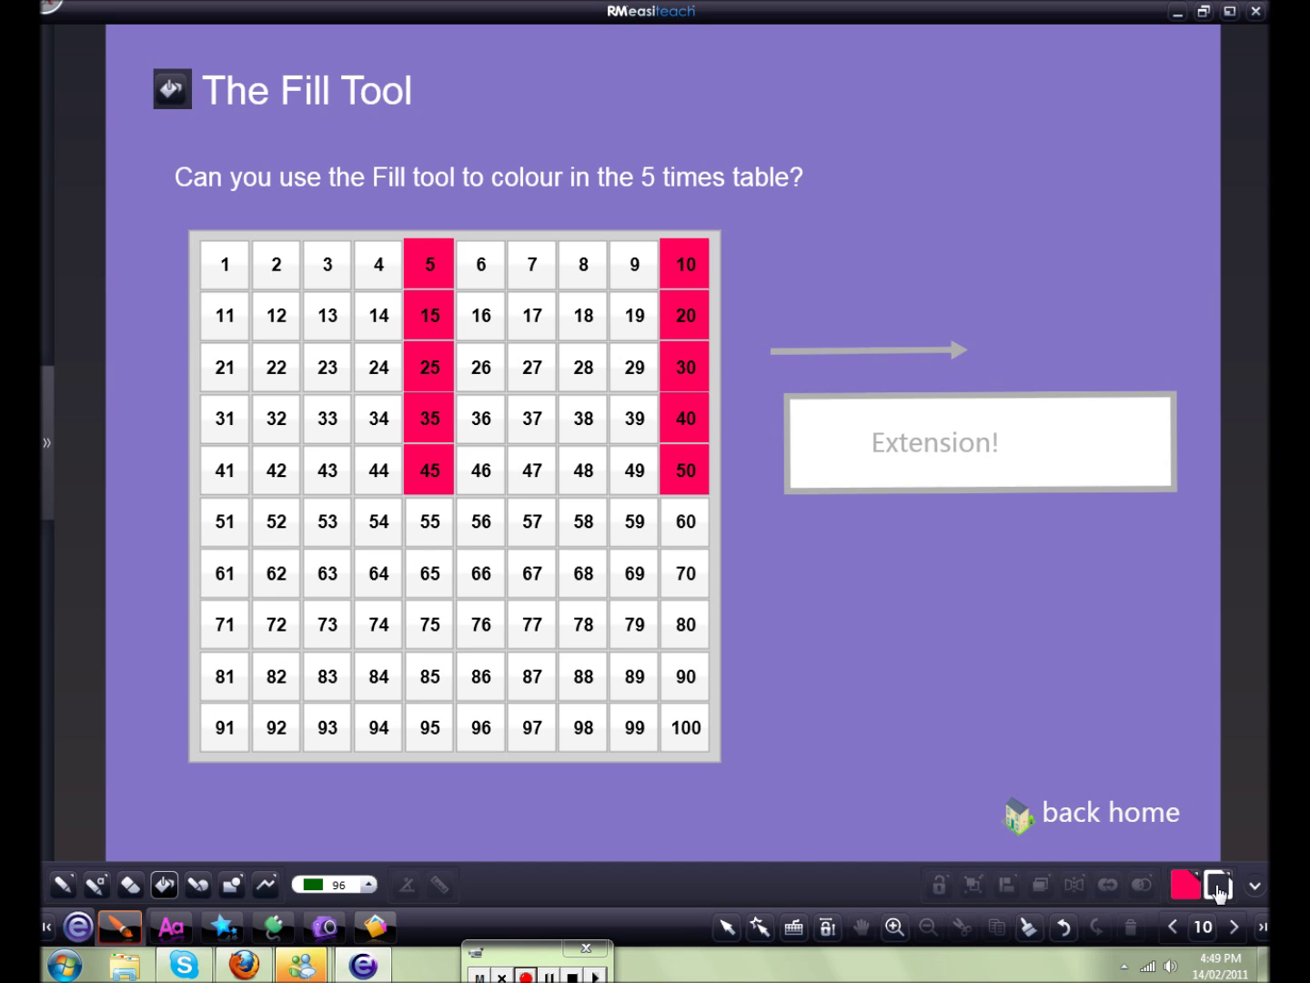
Switch the fill colour to yellow and undo the stray fills on cells 3 and 13.
{"action": "left_click", "coordinate": [1183, 879]}
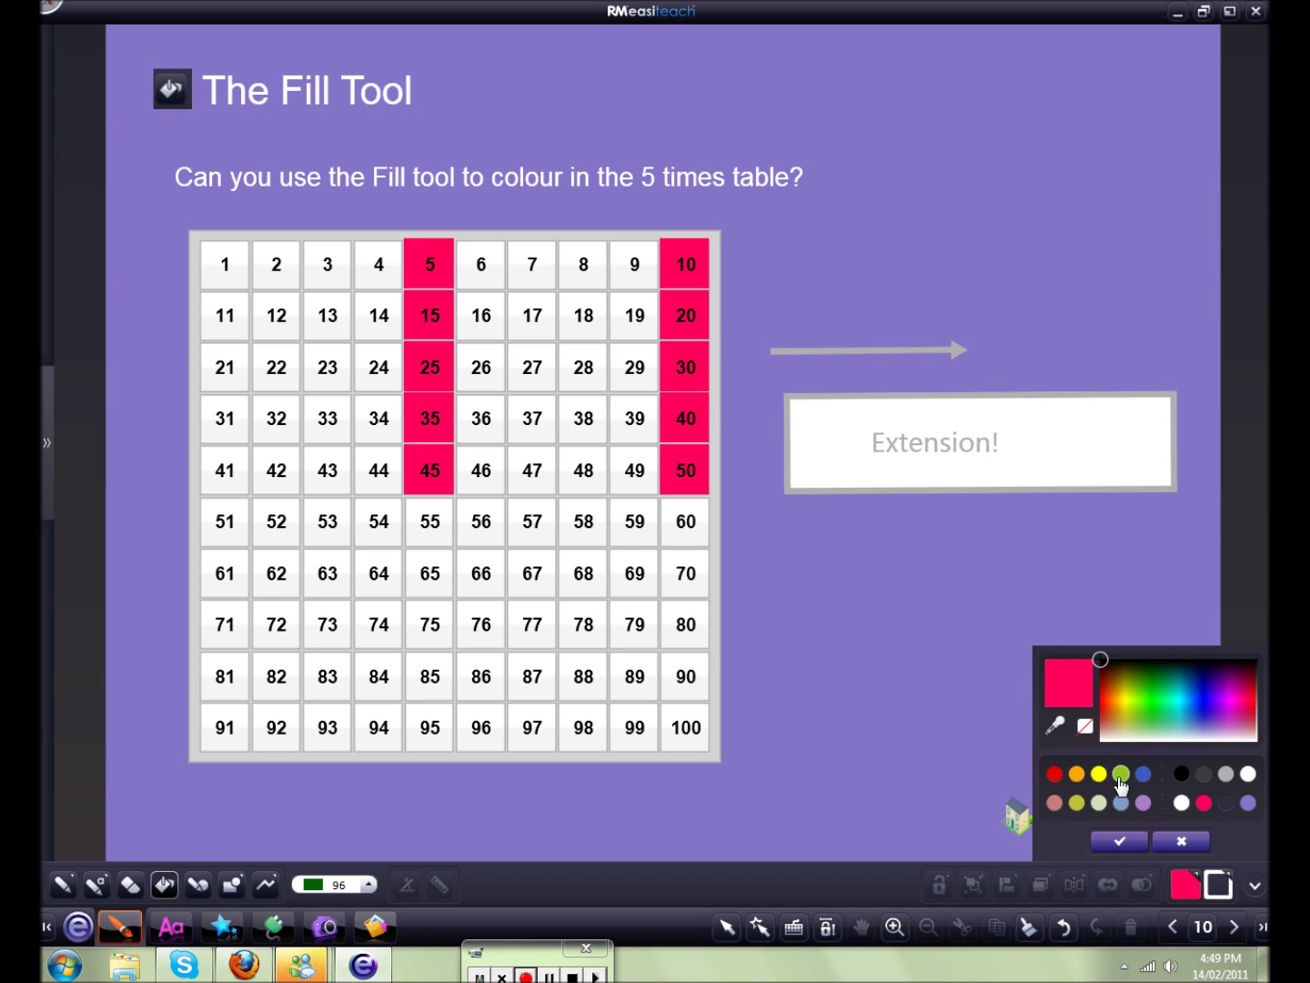
{"action": "left_click", "coordinate": [1099, 774]}
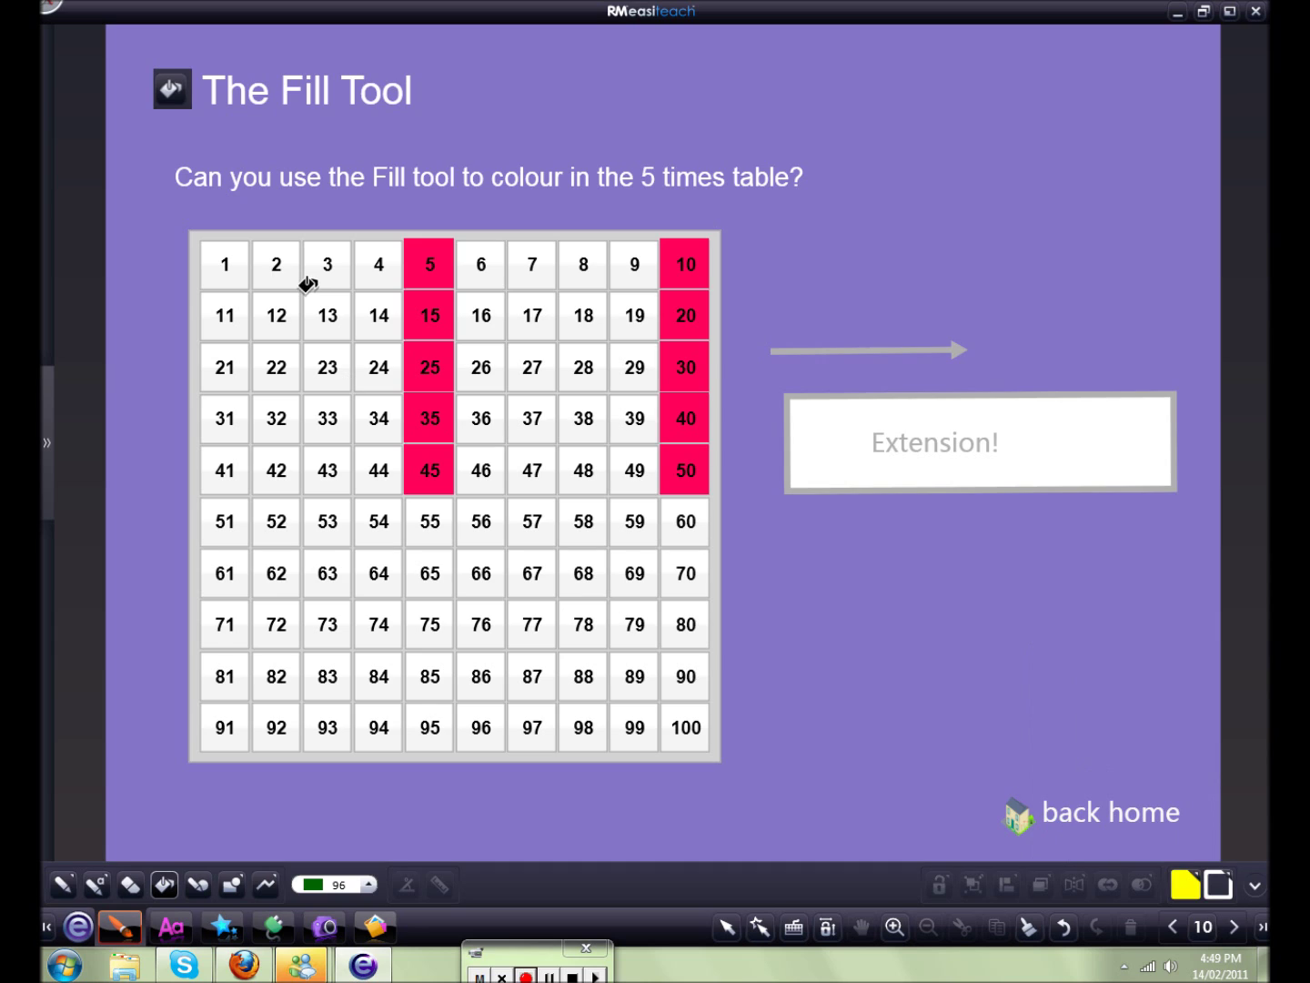
{"action": "left_click", "coordinate": [315, 309]}
{"action": "left_click", "coordinate": [324, 272]}
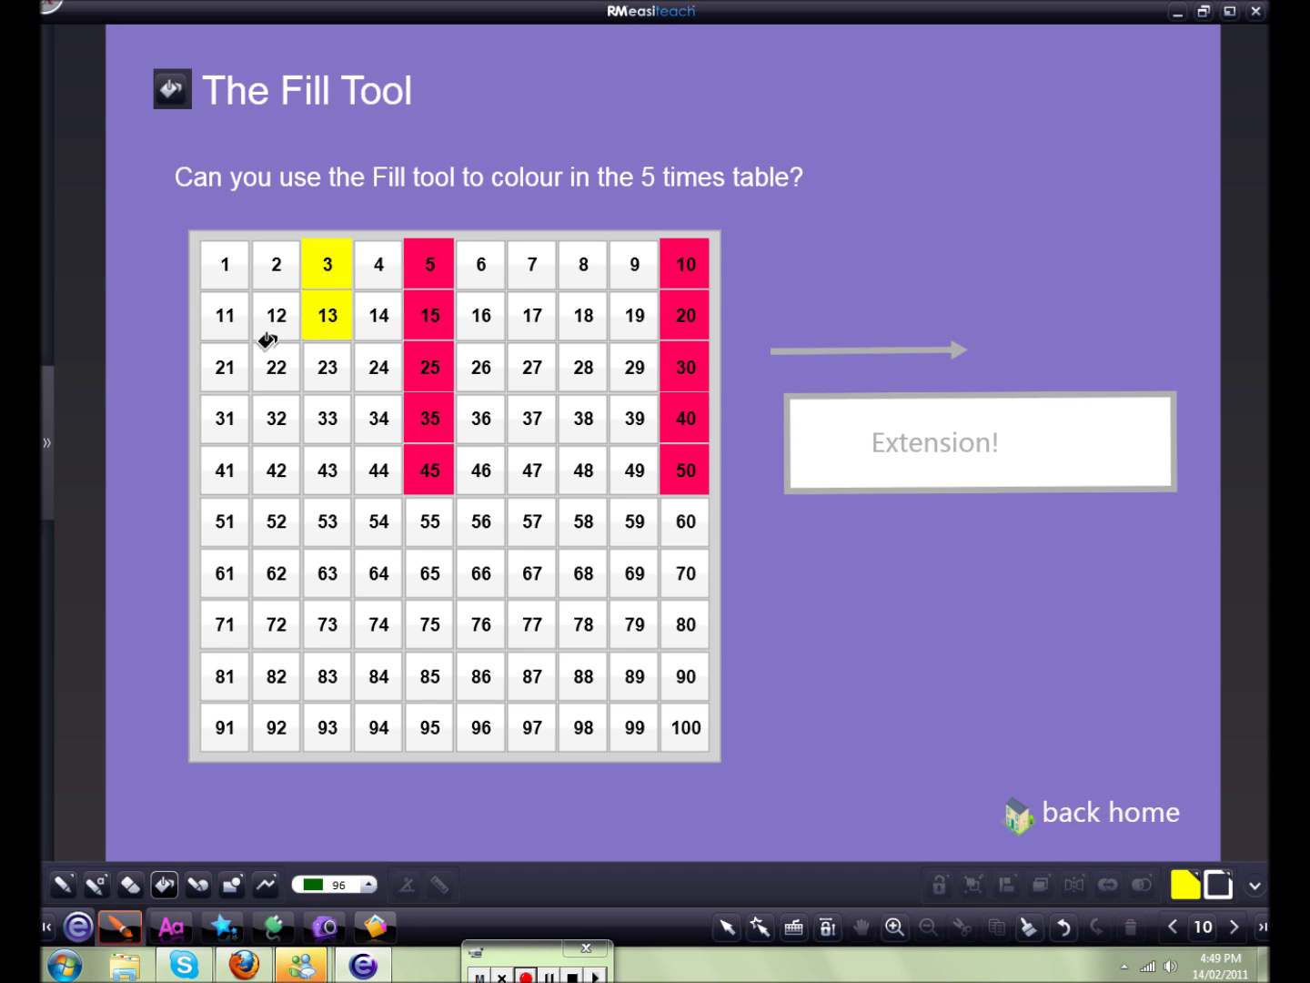
{"action": "left_click", "coordinate": [1066, 928]}
{"action": "left_click", "coordinate": [1064, 929]}
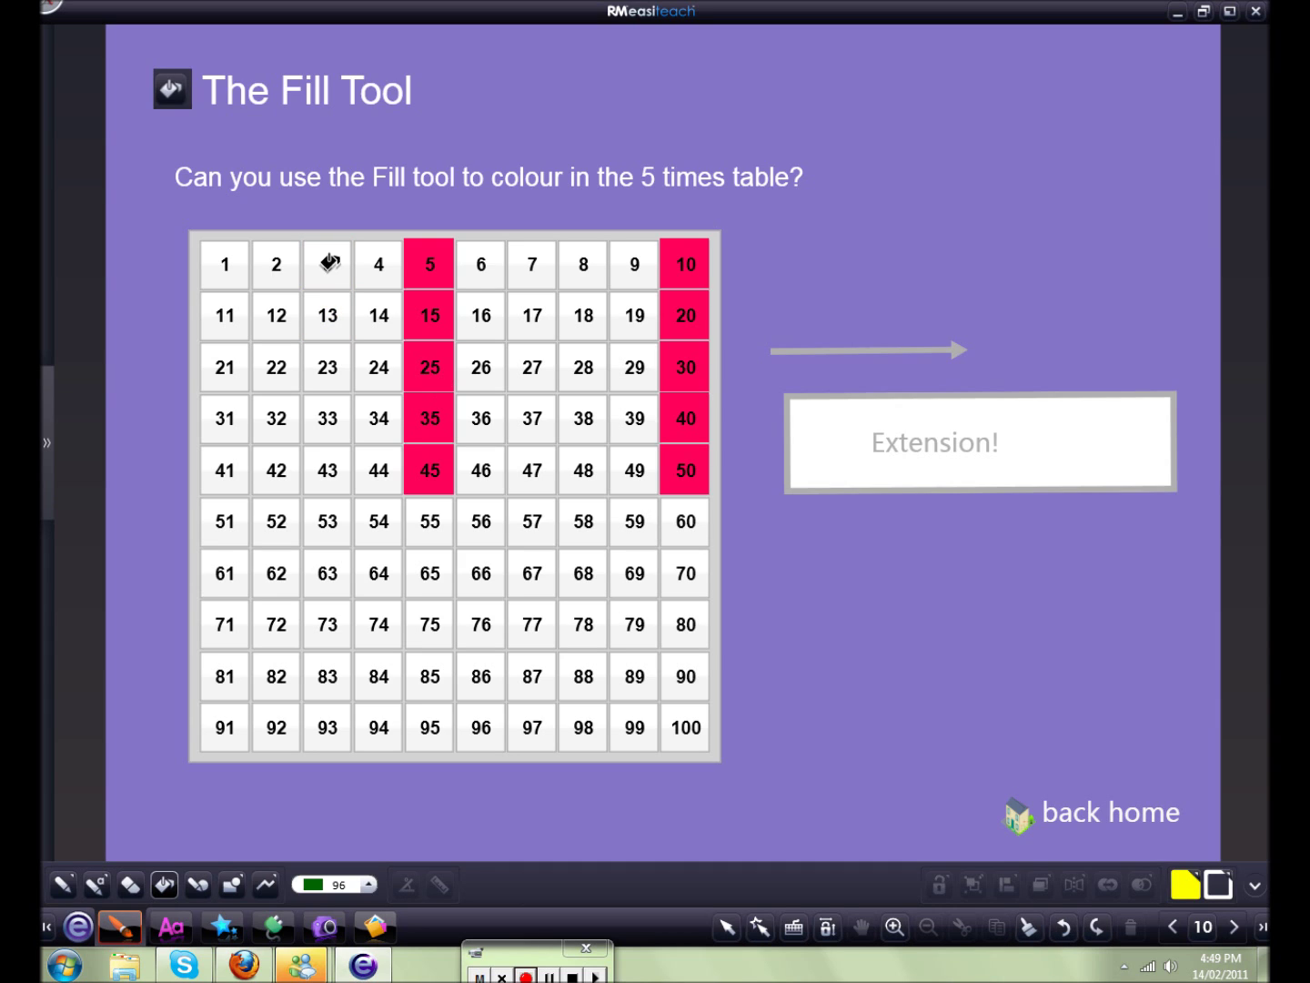
Fill cells 3, 9, 12, 15 (replacing pink) and 18 yellow.
{"action": "left_click", "coordinate": [330, 264]}
{"action": "left_click", "coordinate": [622, 270]}
{"action": "left_click", "coordinate": [277, 315]}
{"action": "left_click", "coordinate": [426, 319]}
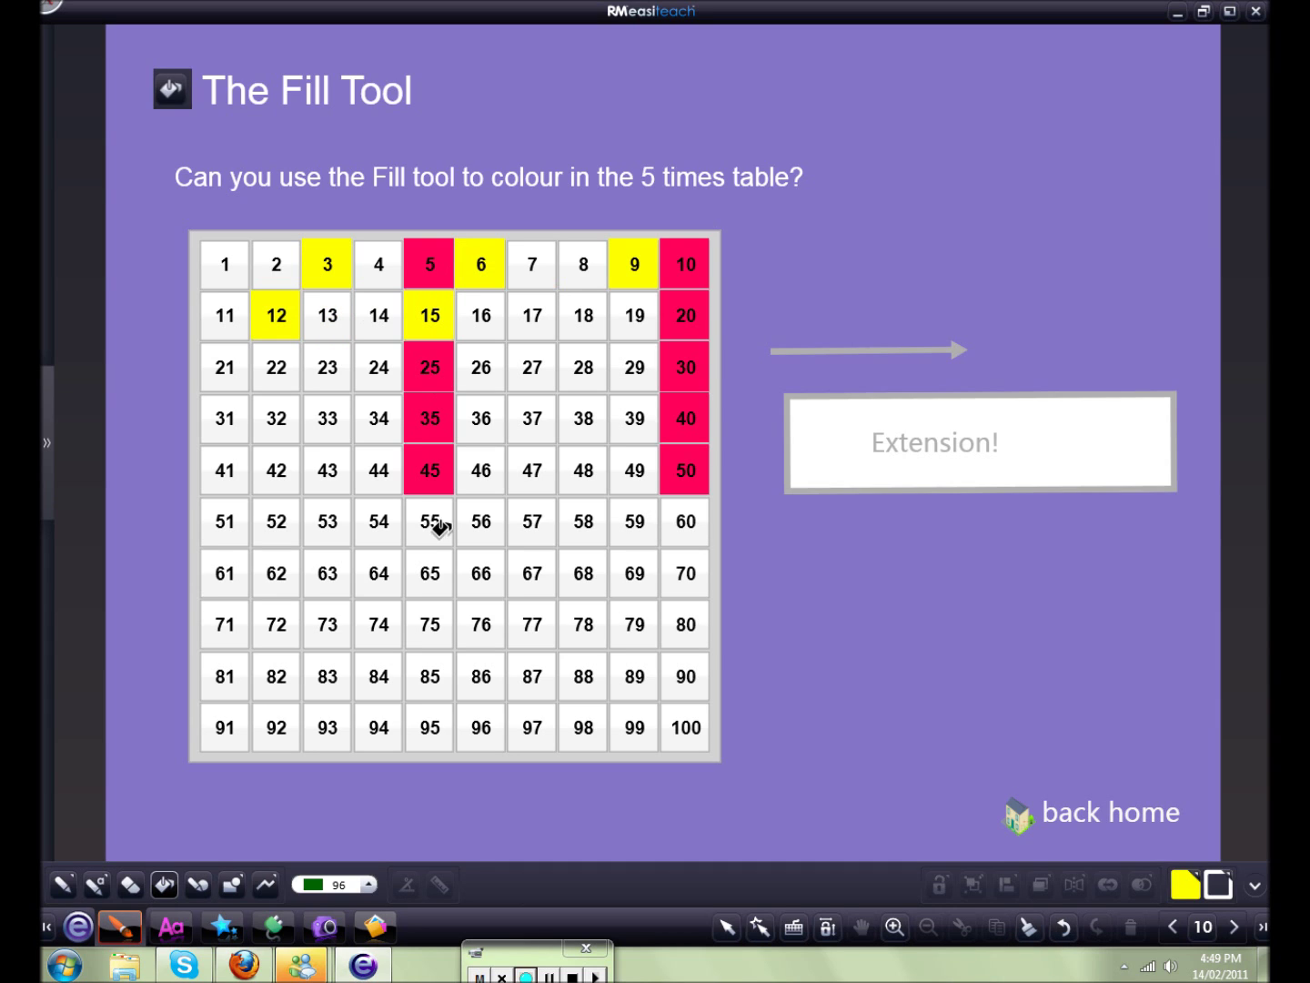
{"action": "left_click", "coordinate": [585, 313]}
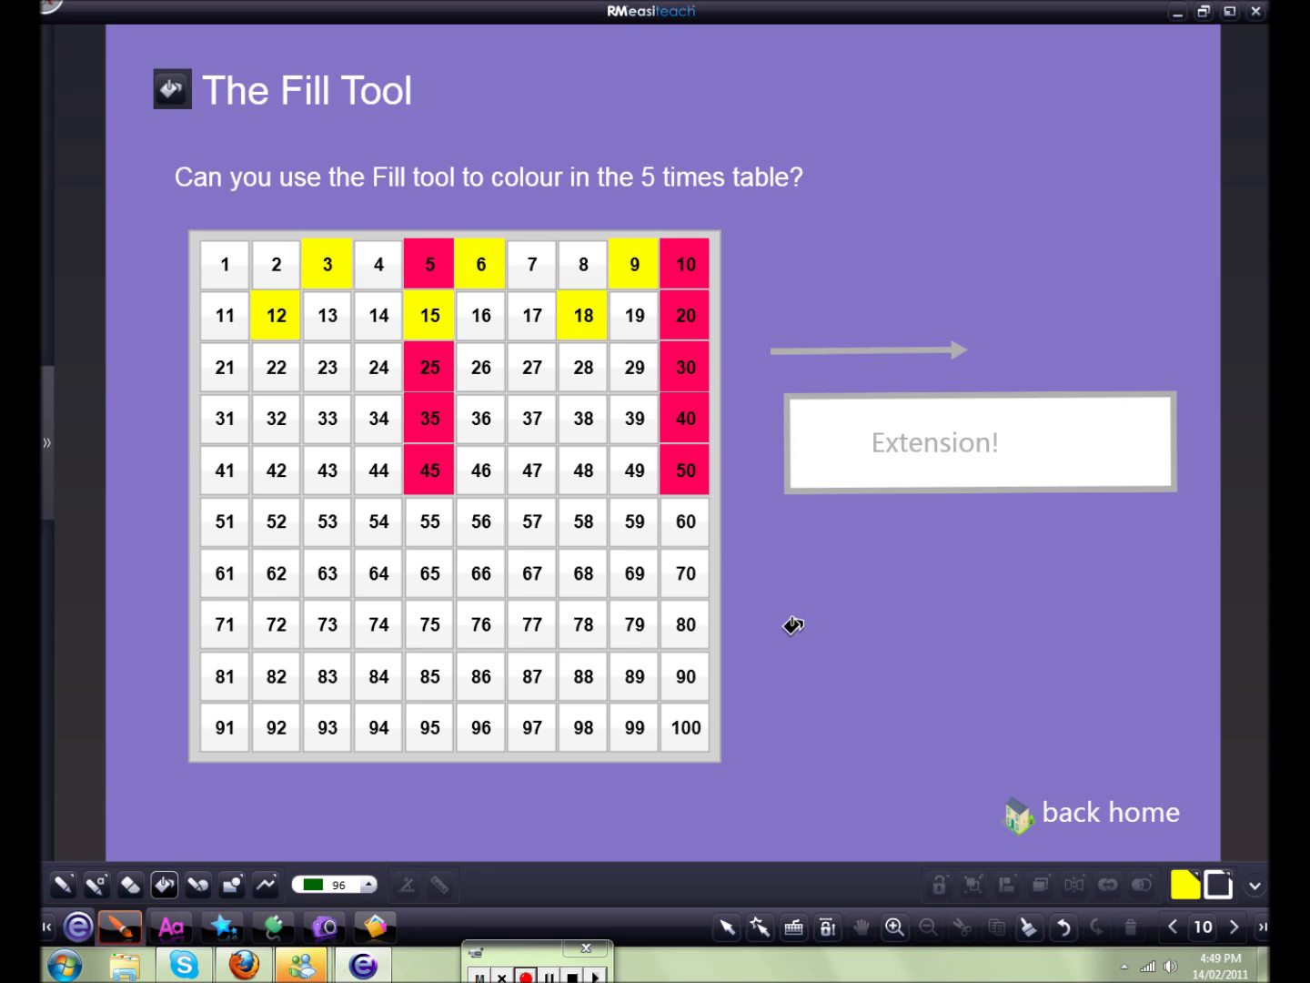